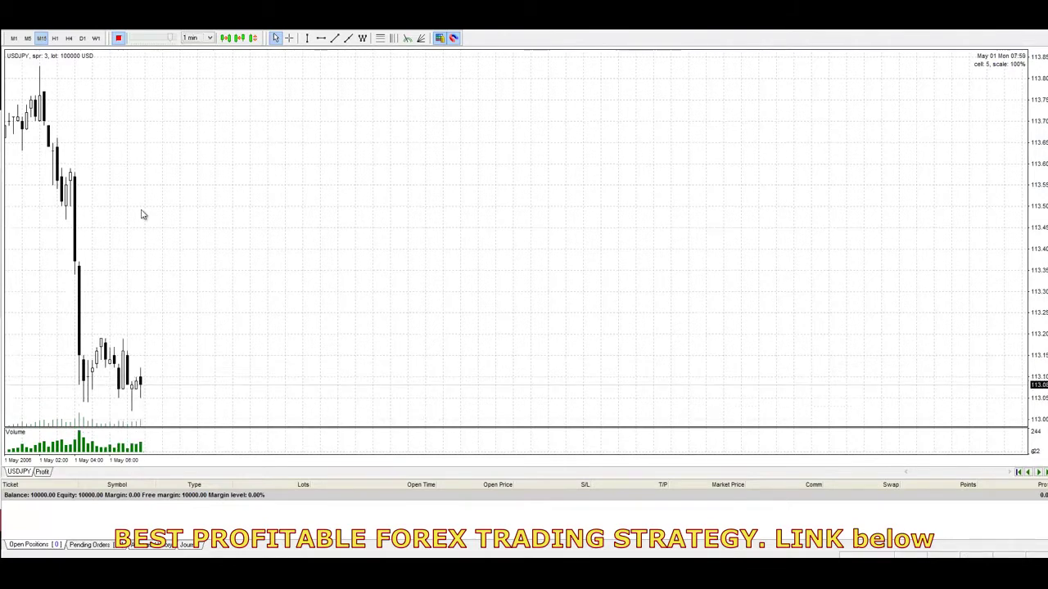
Add the Fractals (B. Williams) indicator to the USDJPY M15 chart with default settings
{"action": "left_click", "coordinate": [74, 16]}
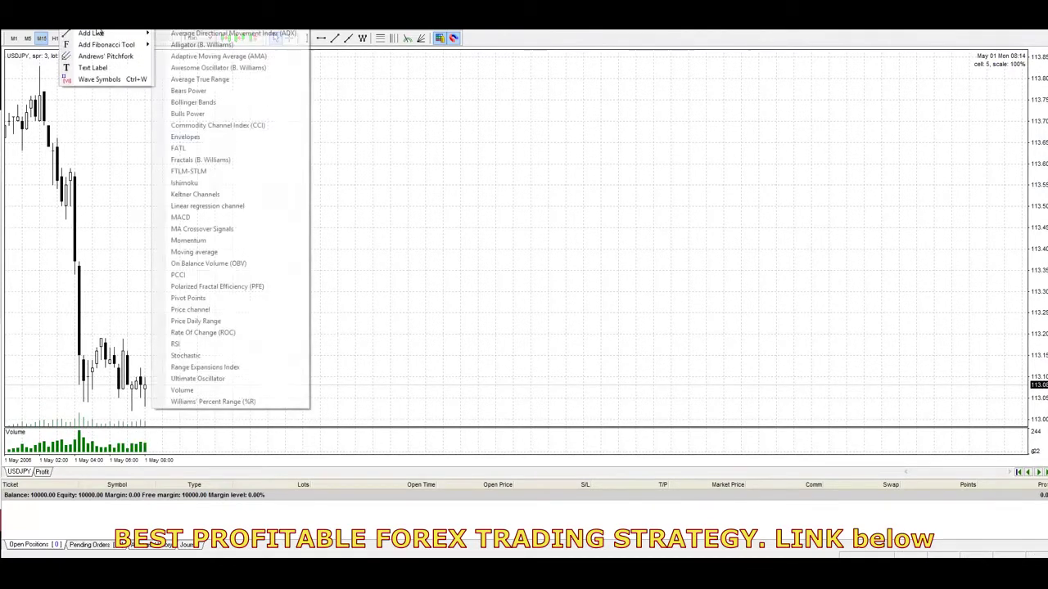
{"action": "mouse_move", "coordinate": [107, 21]}
{"action": "left_click", "coordinate": [203, 160]}
{"action": "left_click", "coordinate": [492, 361]}
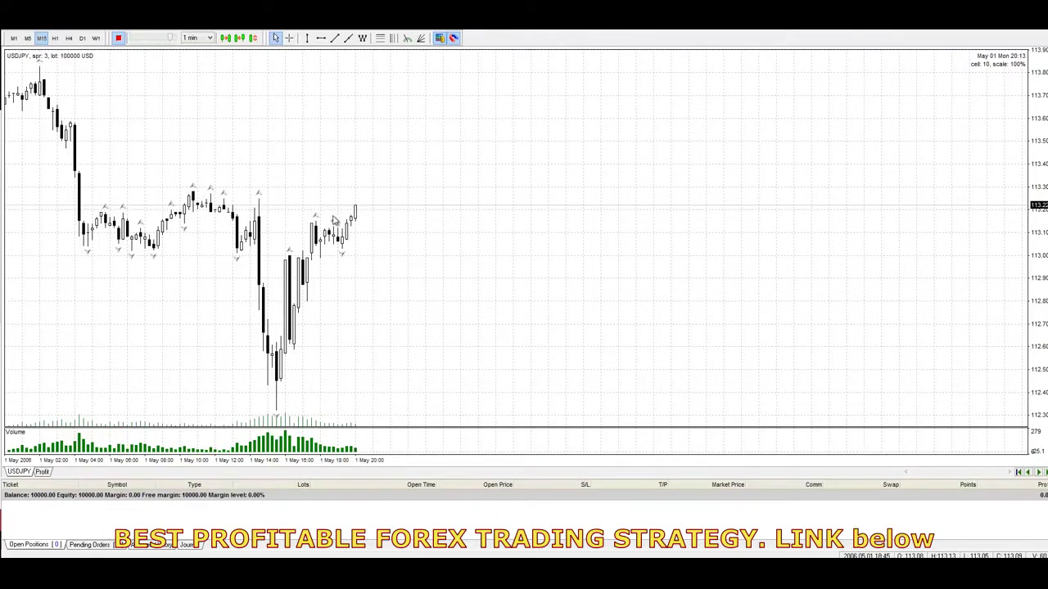
Open a 0.1-lot USDJPY sell at 113.22 and bring up its Modify Order settings
{"action": "key", "text": "F9"}
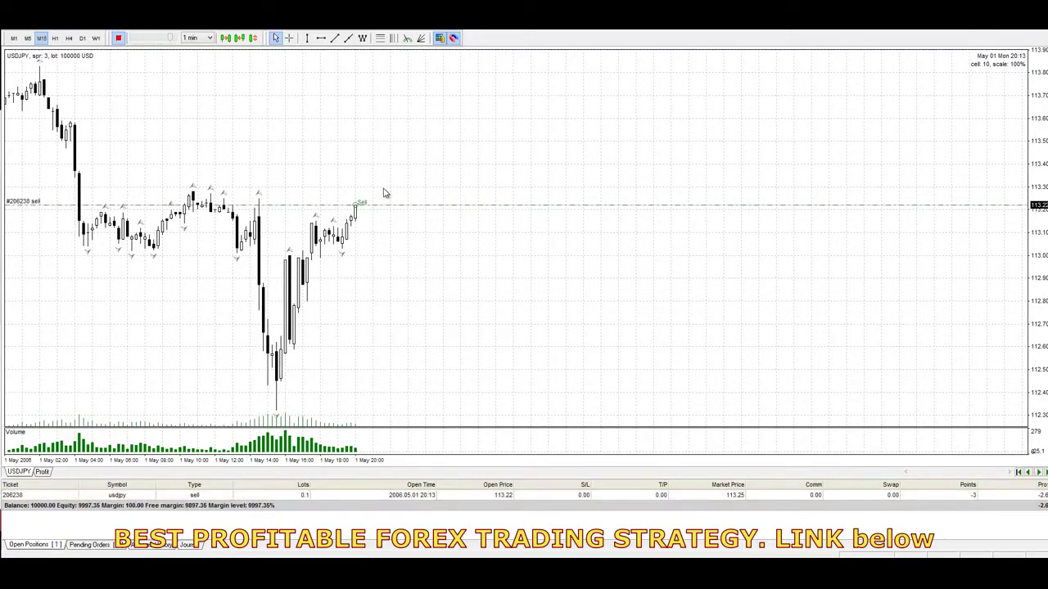
{"action": "left_click", "coordinate": [529, 500]}
{"action": "right_click", "coordinate": [529, 499]}
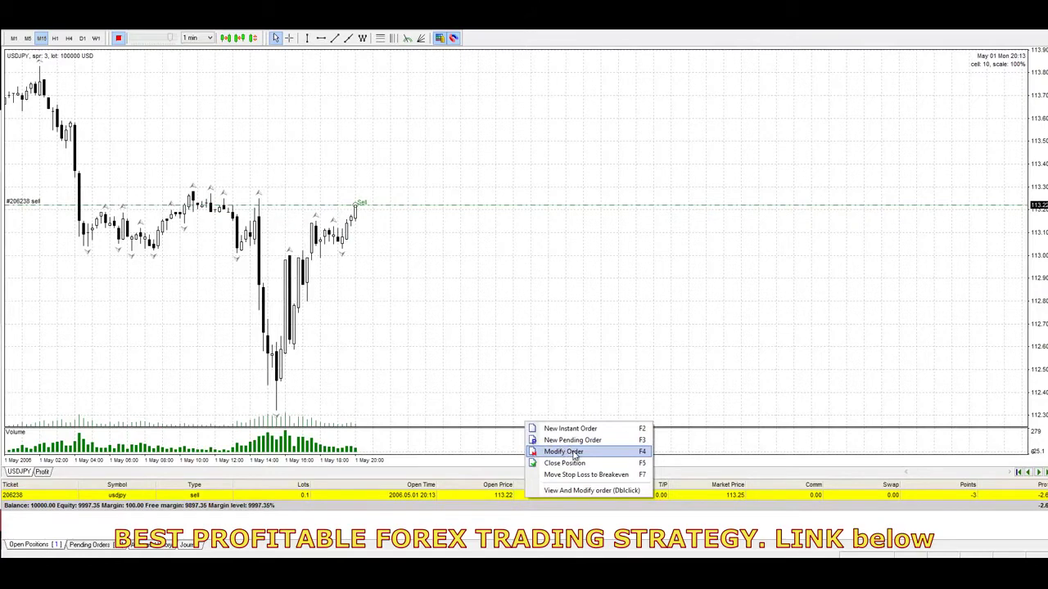
{"action": "left_click", "coordinate": [565, 452]}
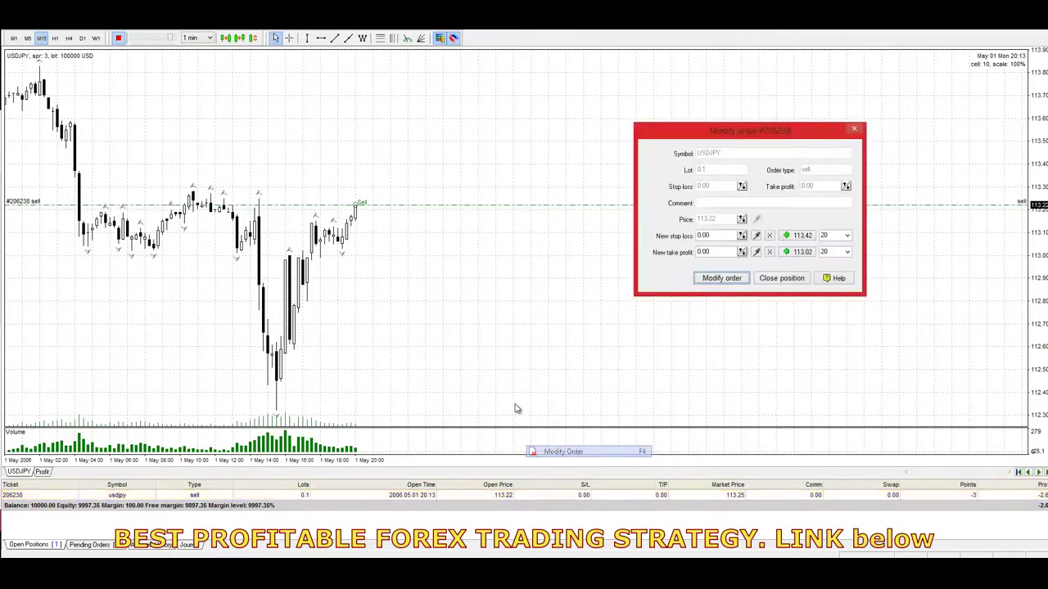
Pick a 113.19 take-profit from the chart and apply it to the sell
{"action": "left_click", "coordinate": [757, 253]}
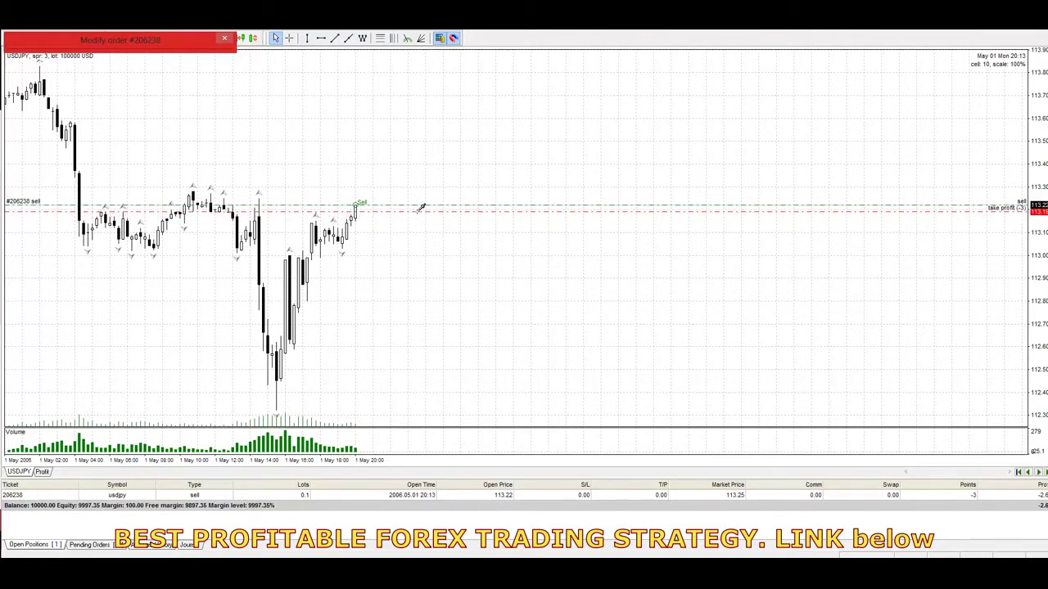
{"action": "left_click", "coordinate": [420, 208]}
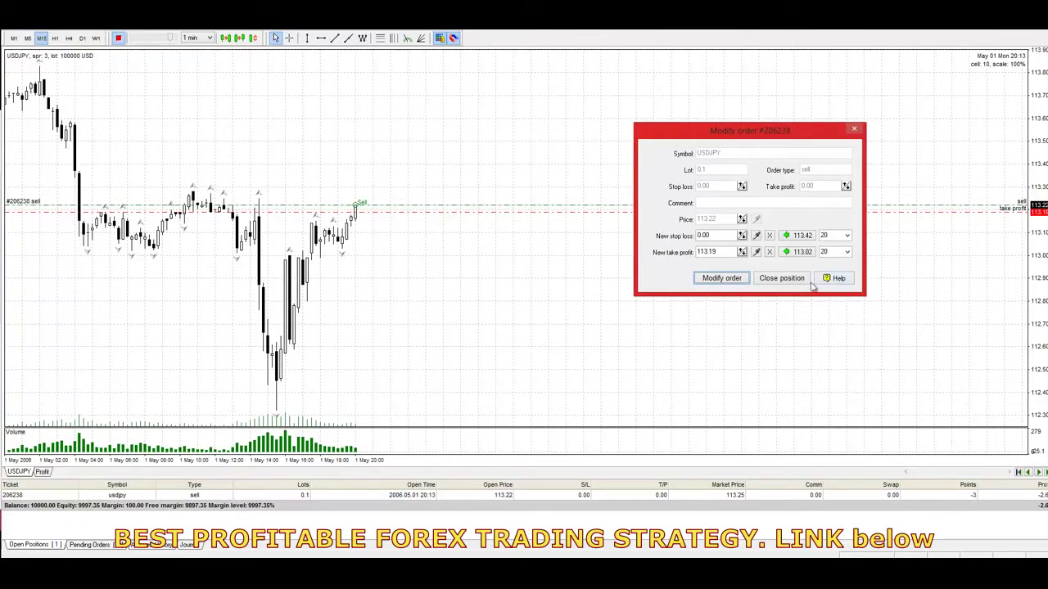
{"action": "left_click", "coordinate": [722, 278]}
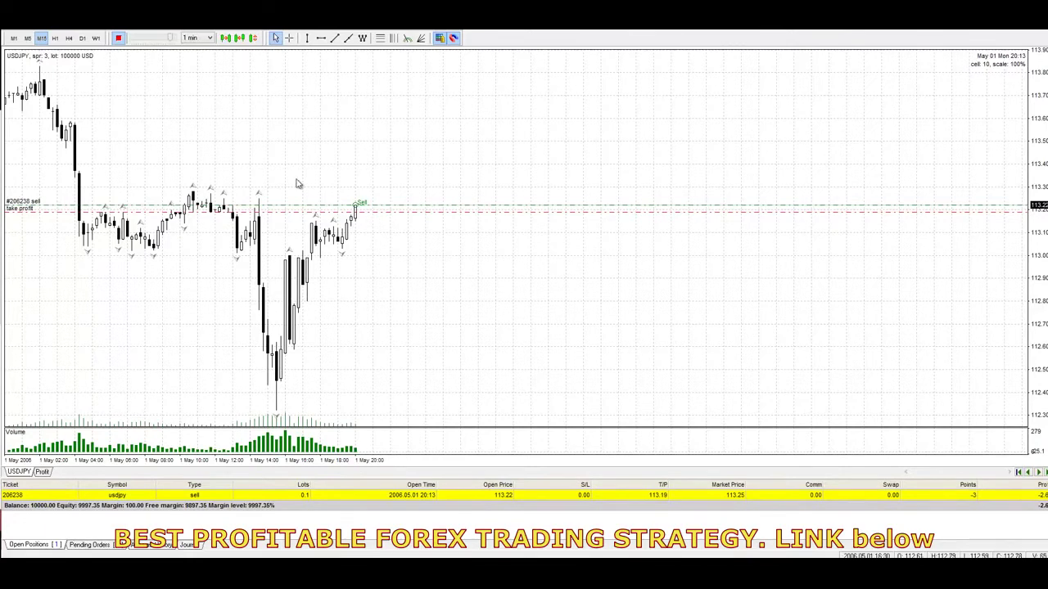
{"action": "left_click", "coordinate": [321, 37]}
Place a horizontal level line above the price and read chart values with the crosshair
{"action": "left_click", "coordinate": [398, 188]}
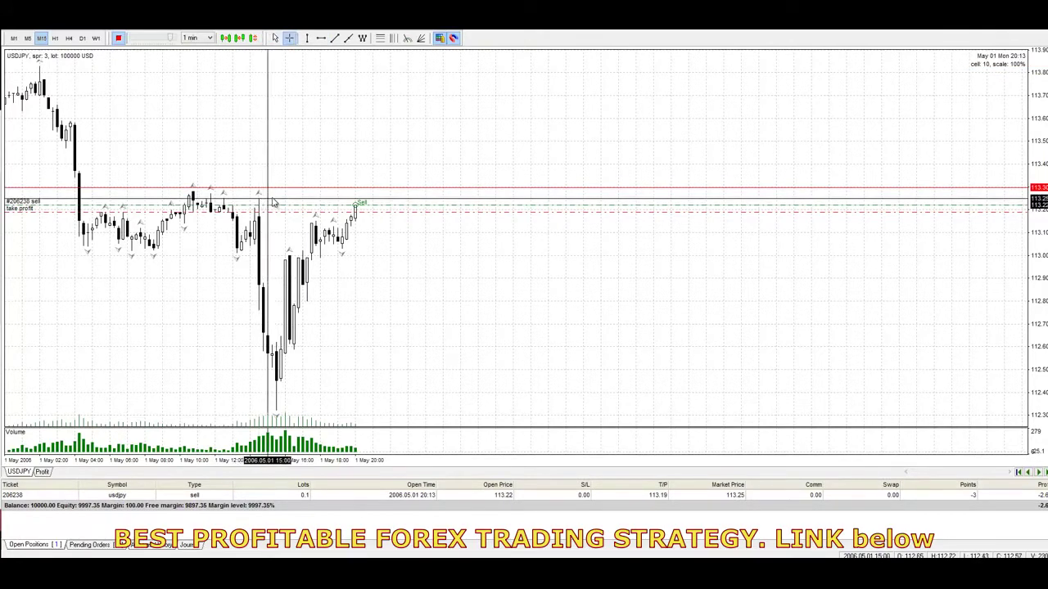
{"action": "key", "text": "ctrl+f"}
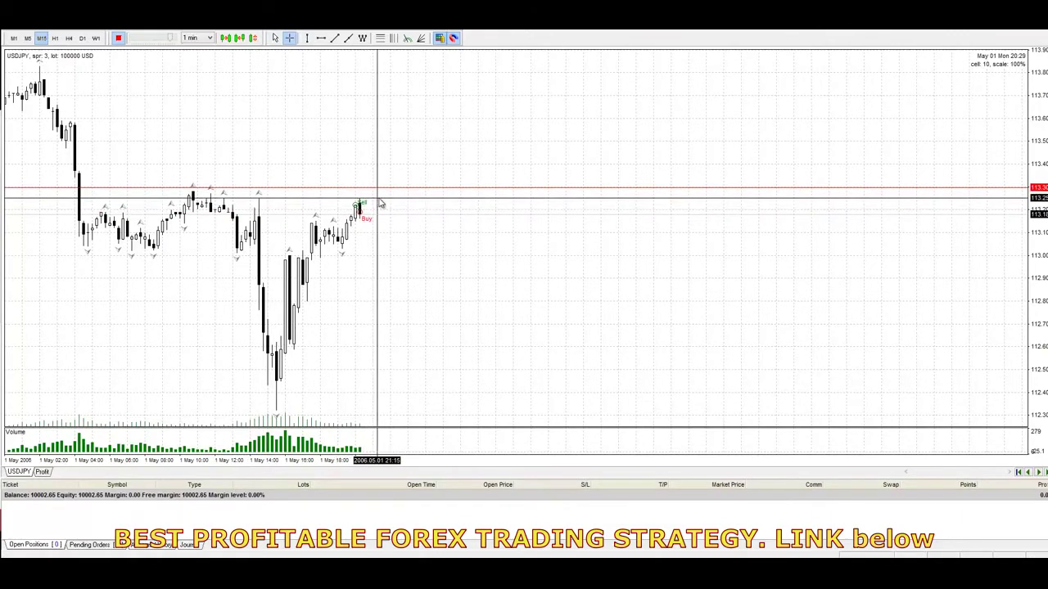
{"action": "left_click", "coordinate": [379, 214]}
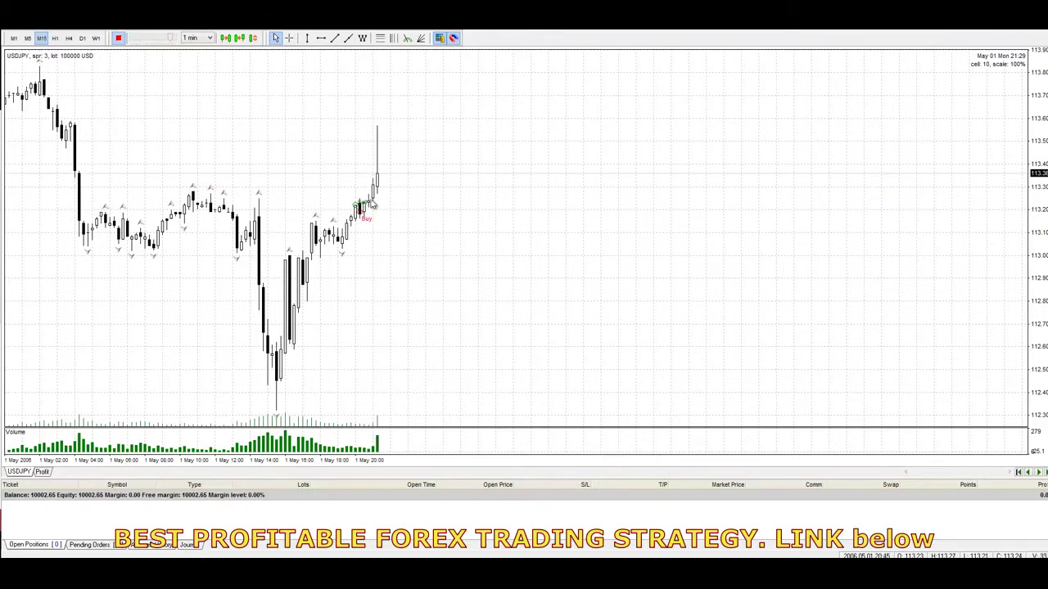
Measure the spike candle with the crosshair, then sell at 113.61
{"action": "middle_click", "coordinate": [379, 191]}
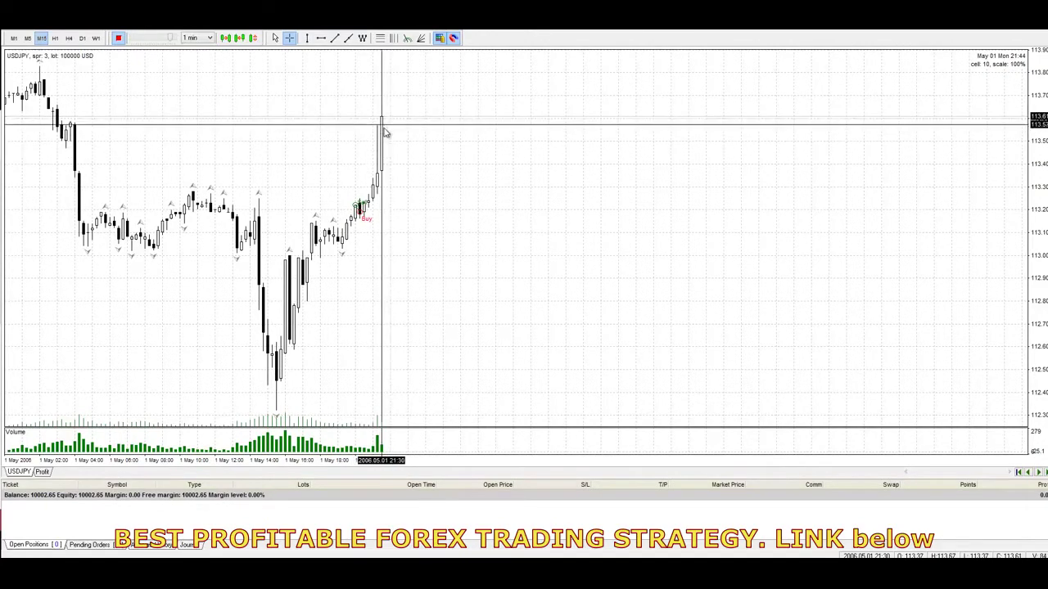
{"action": "key", "text": "Escape"}
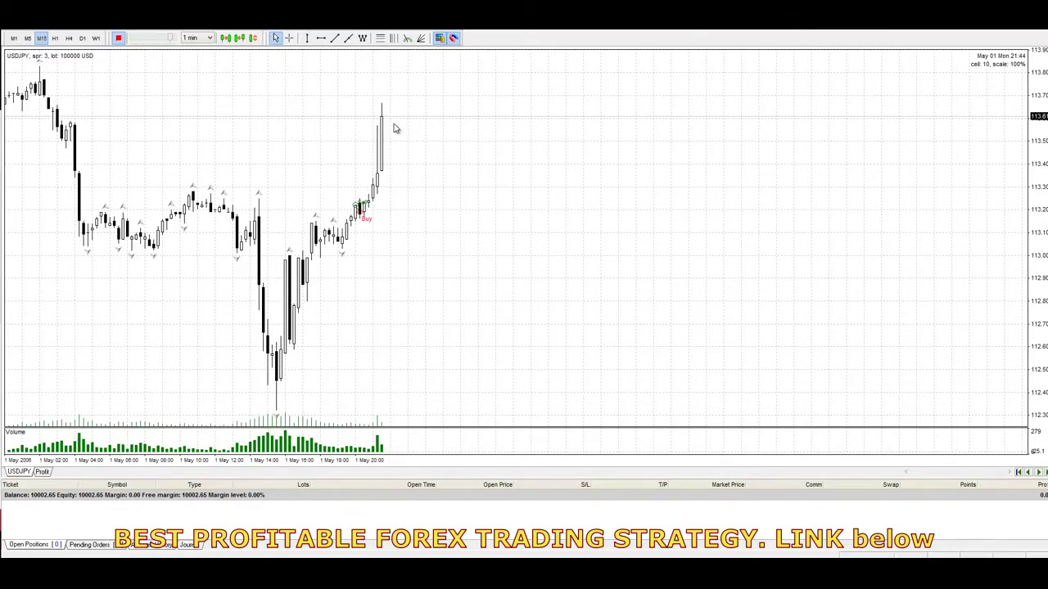
{"action": "key", "text": "F9"}
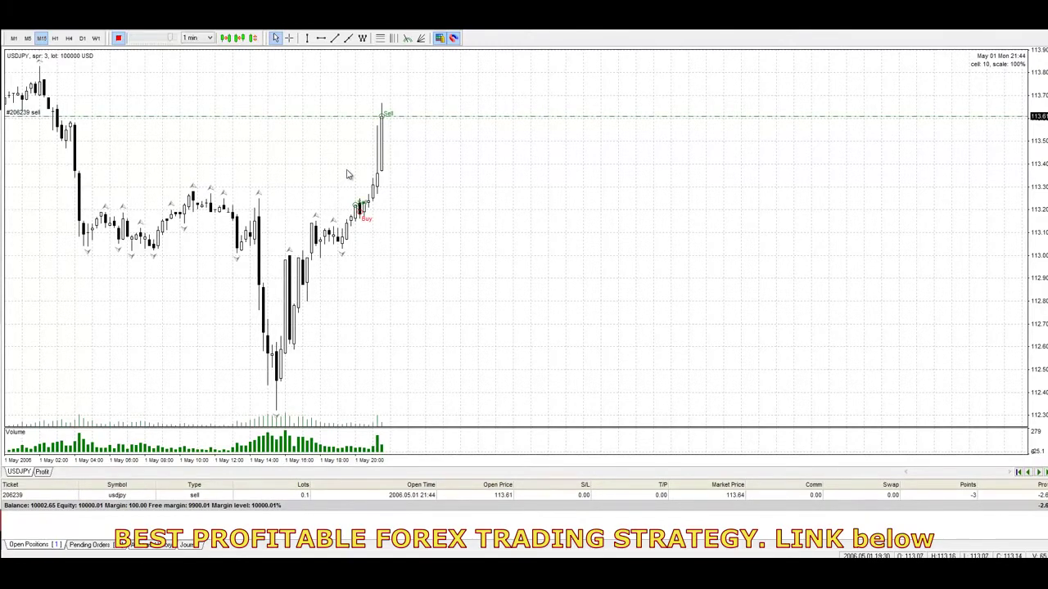
Give the 113.61 sell a 113.33 take-profit picked from the chart, checking prices with the crosshair
{"action": "key", "text": "ctrl+f"}
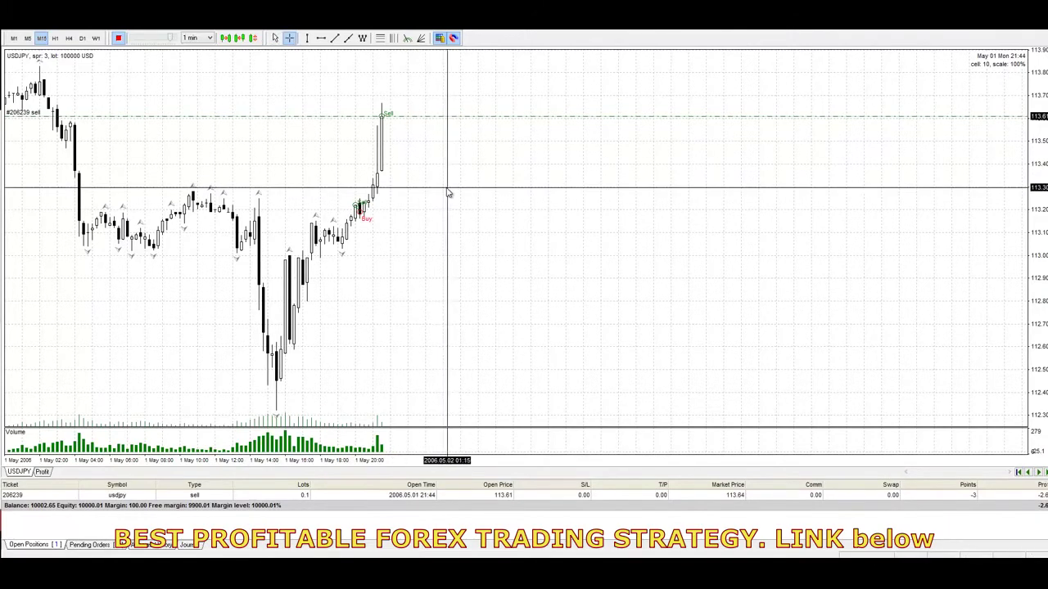
{"action": "key", "text": "Escape"}
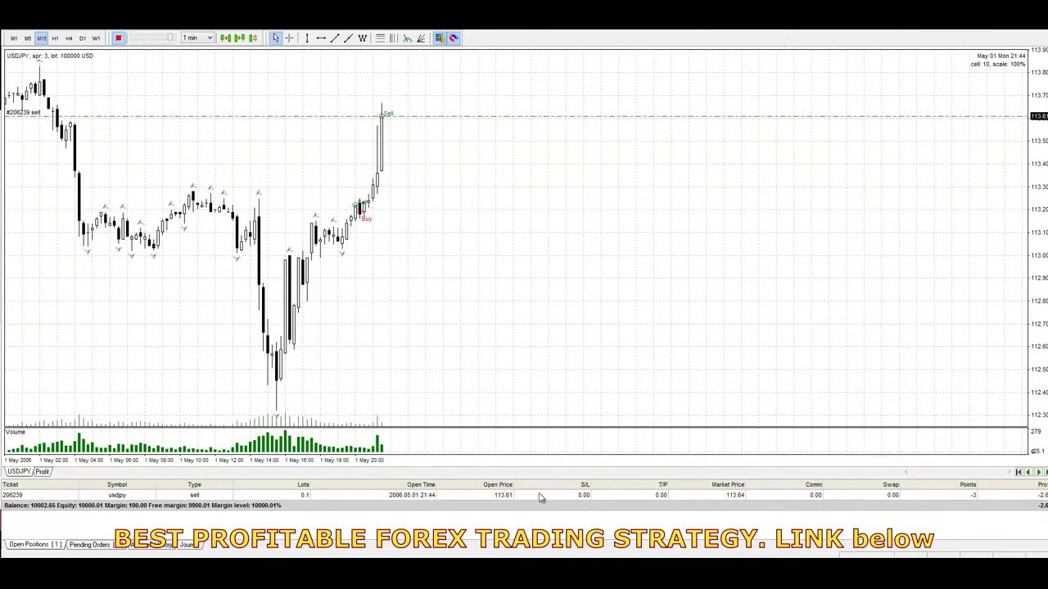
{"action": "right_click", "coordinate": [541, 497]}
{"action": "left_click", "coordinate": [576, 447]}
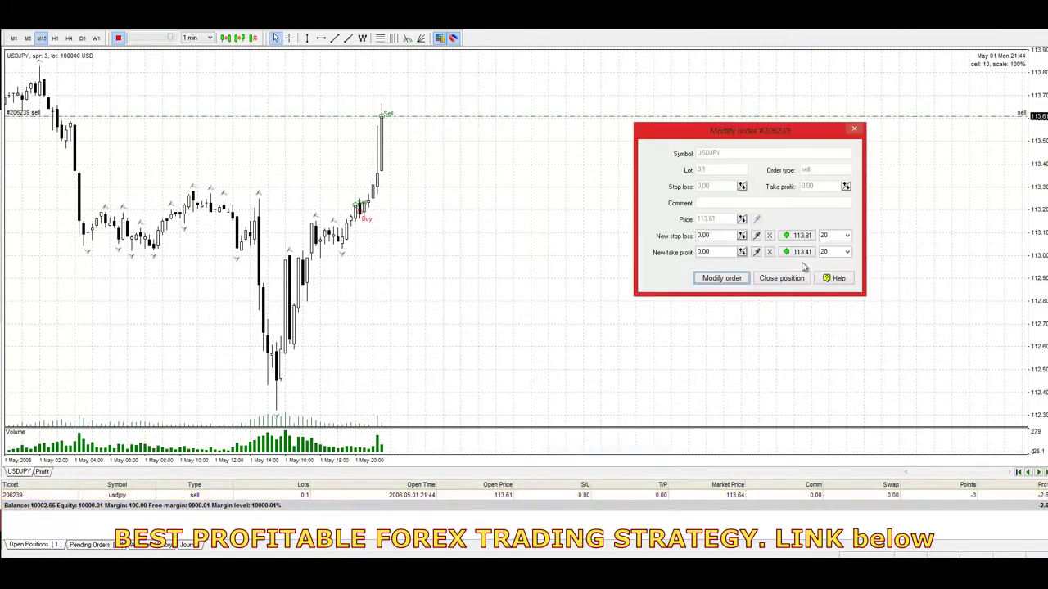
{"action": "left_click", "coordinate": [757, 254]}
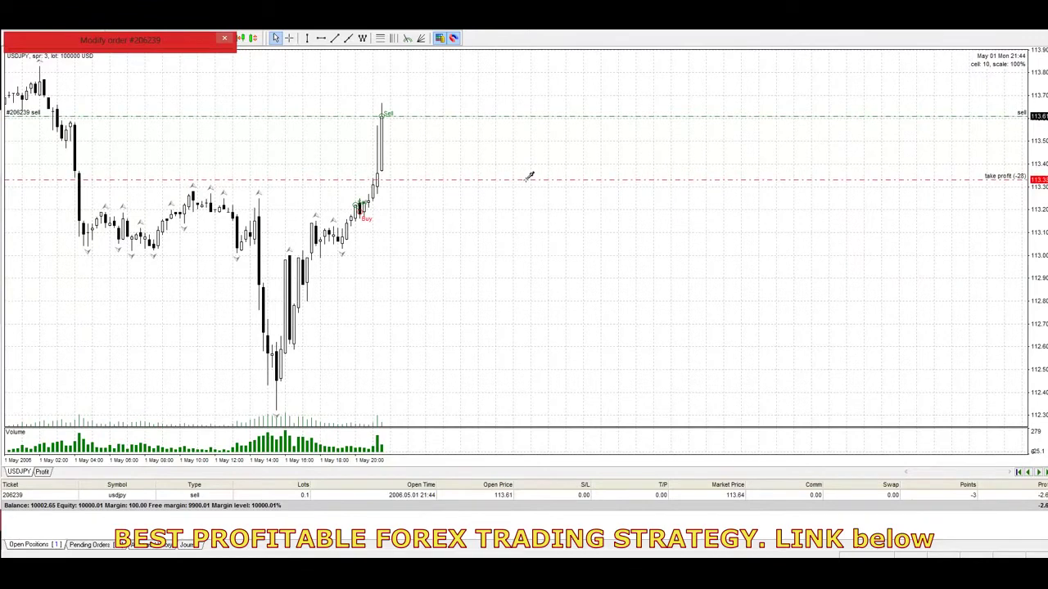
{"action": "left_click", "coordinate": [530, 177]}
{"action": "left_click", "coordinate": [719, 280]}
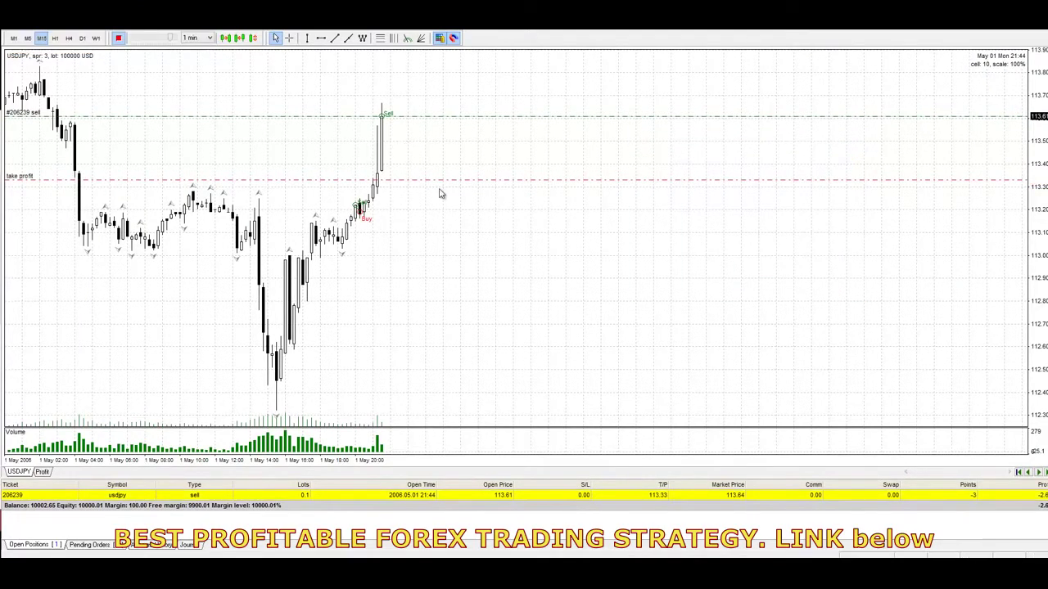
{"action": "middle_click", "coordinate": [449, 194]}
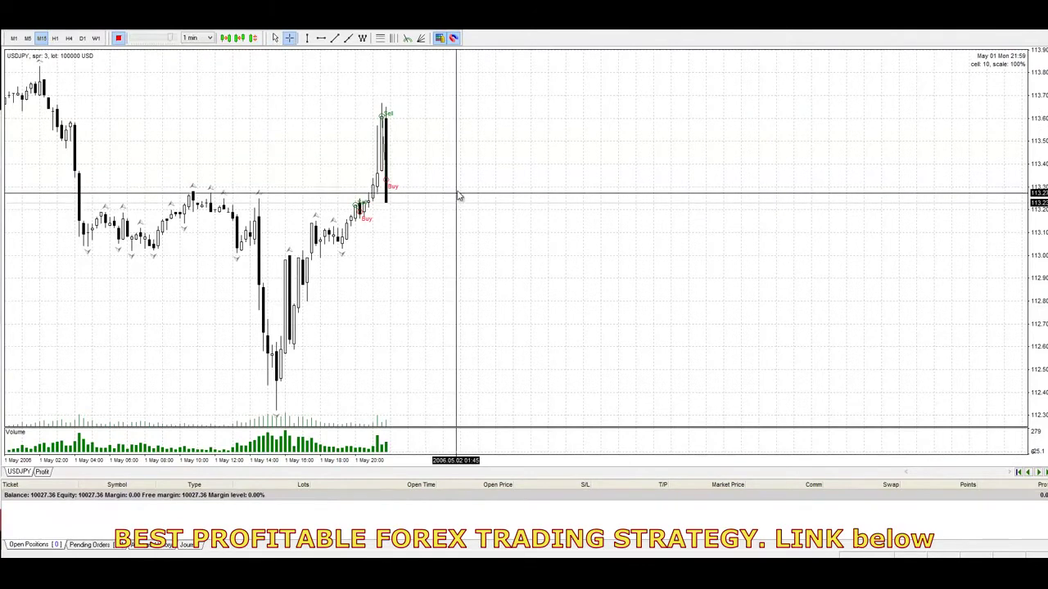
{"action": "middle_click", "coordinate": [459, 188]}
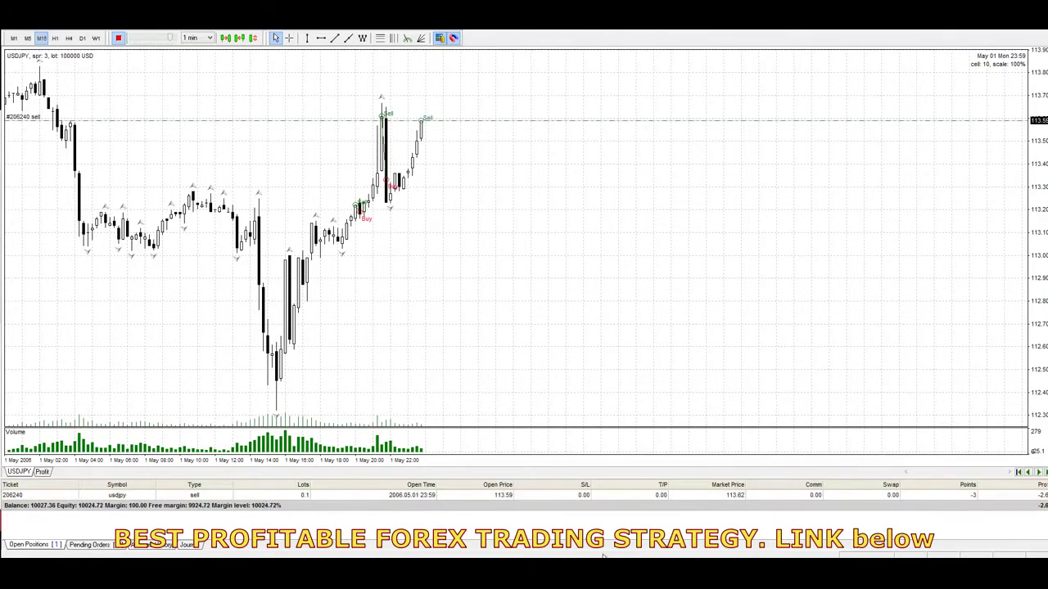
Pick a 113.65 stop-loss and 113.32 take-profit from the chart for the 113.59 sell
{"action": "right_click", "coordinate": [583, 496]}
{"action": "left_click", "coordinate": [588, 450]}
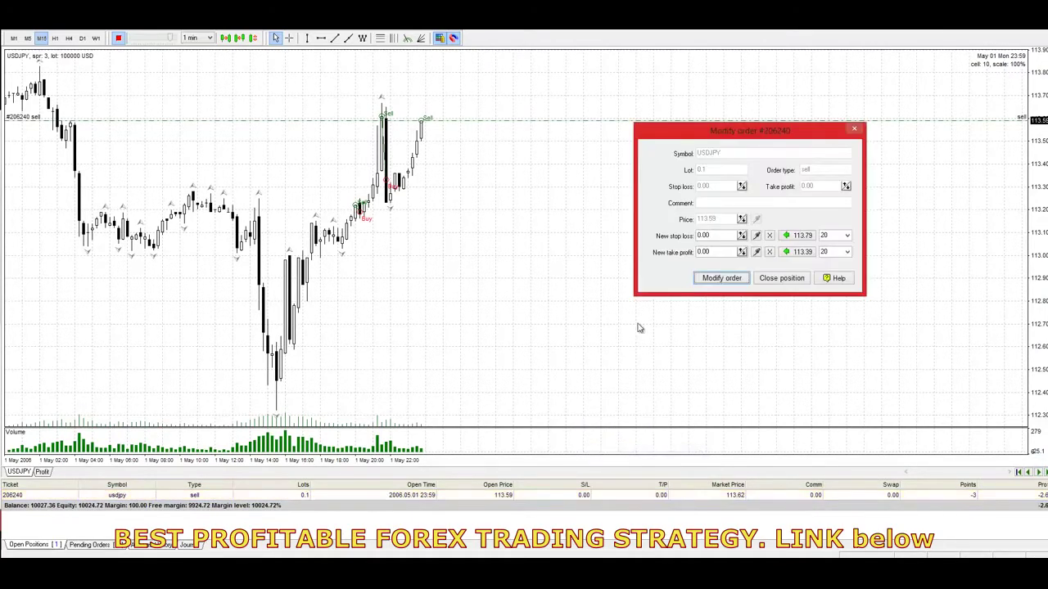
{"action": "left_click", "coordinate": [758, 235]}
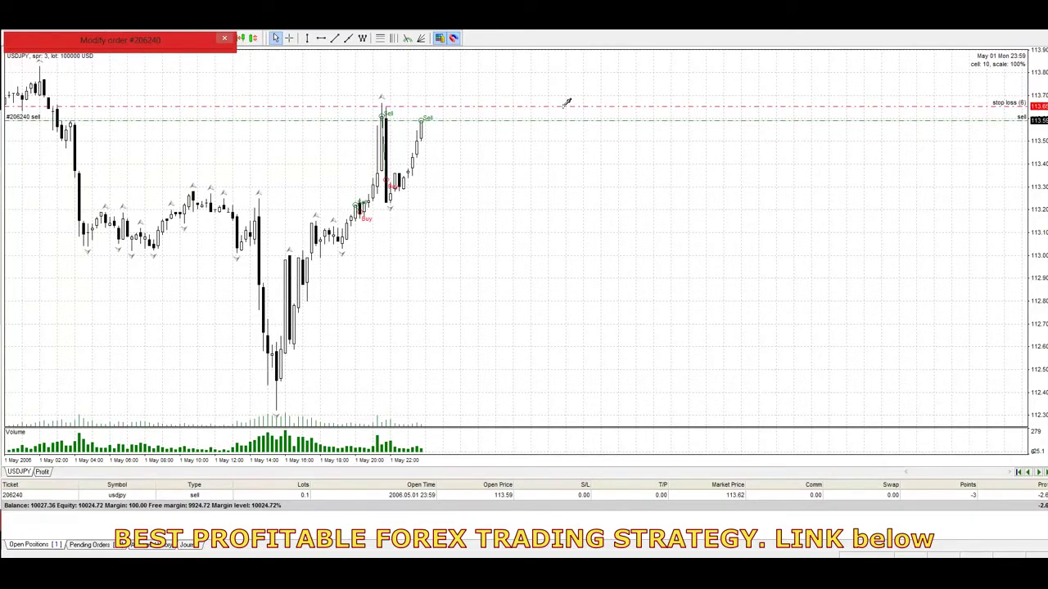
{"action": "left_click", "coordinate": [565, 105]}
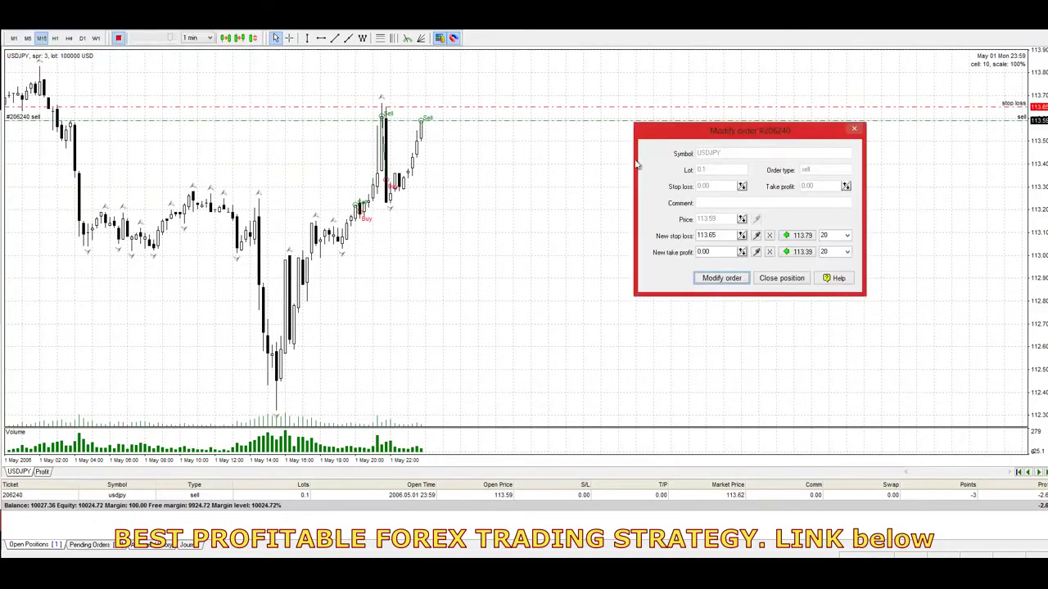
{"action": "left_click", "coordinate": [756, 254]}
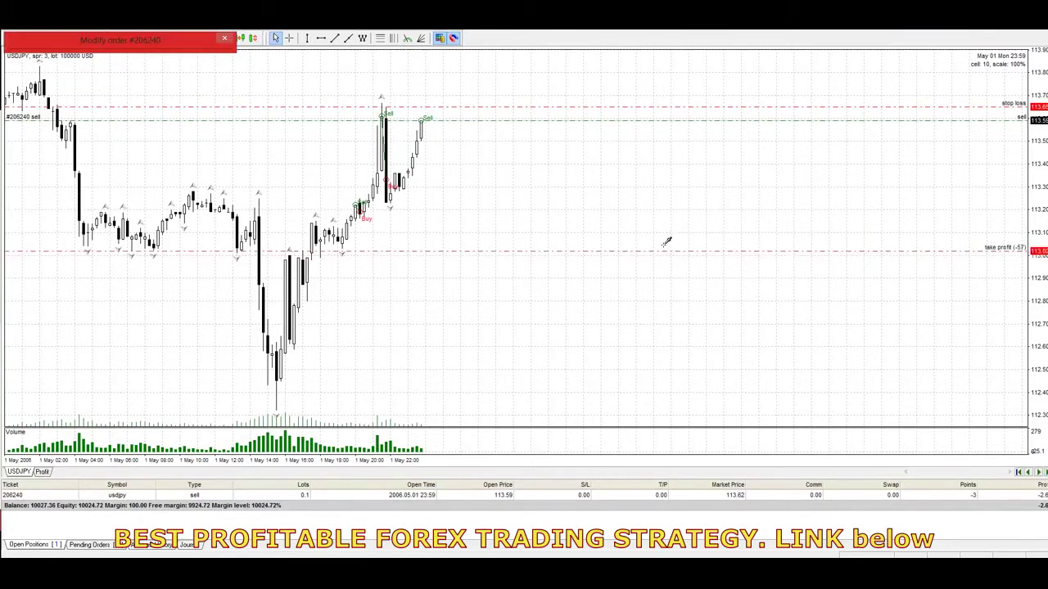
{"action": "left_click", "coordinate": [650, 185]}
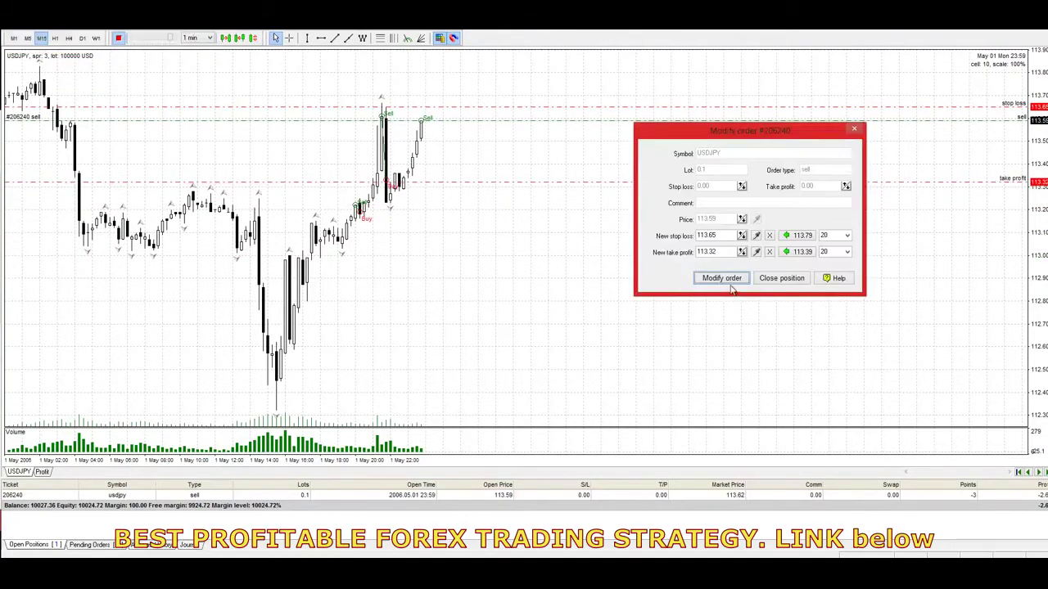
{"action": "left_click", "coordinate": [724, 281]}
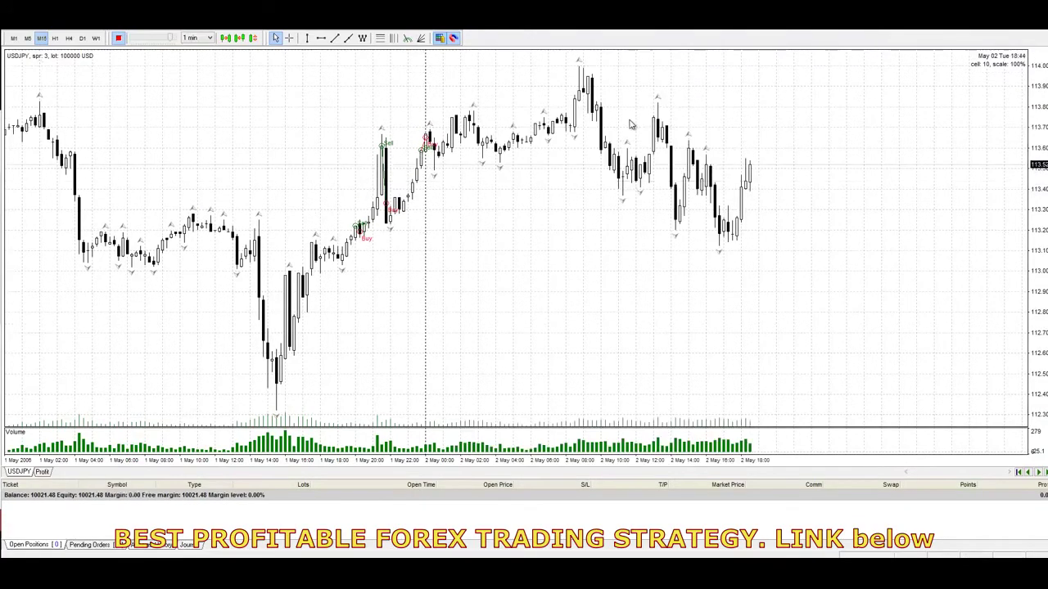
Check prices with the crosshair, then pick a 113.60 stop loss and 113.40 take profit for the sell
{"action": "middle_click", "coordinate": [758, 237]}
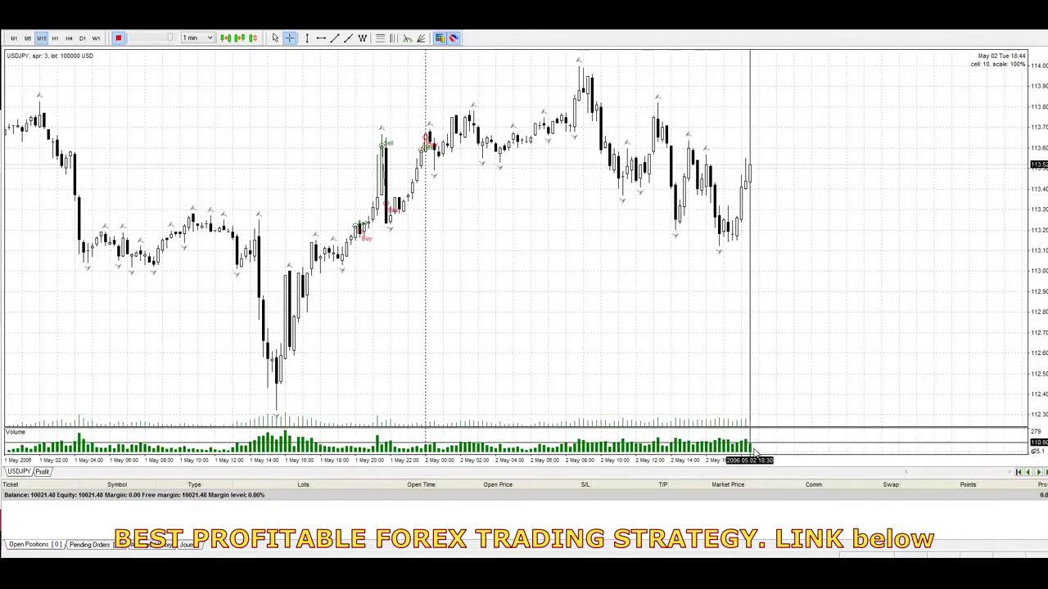
{"action": "middle_click", "coordinate": [764, 164]}
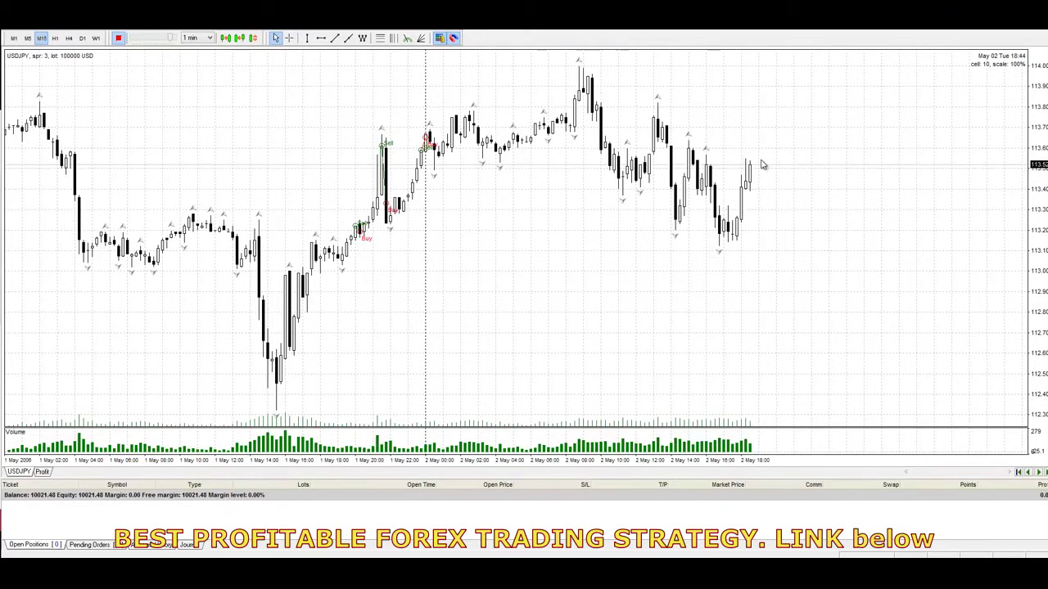
{"action": "left_click", "coordinate": [750, 497]}
{"action": "right_click", "coordinate": [750, 497]}
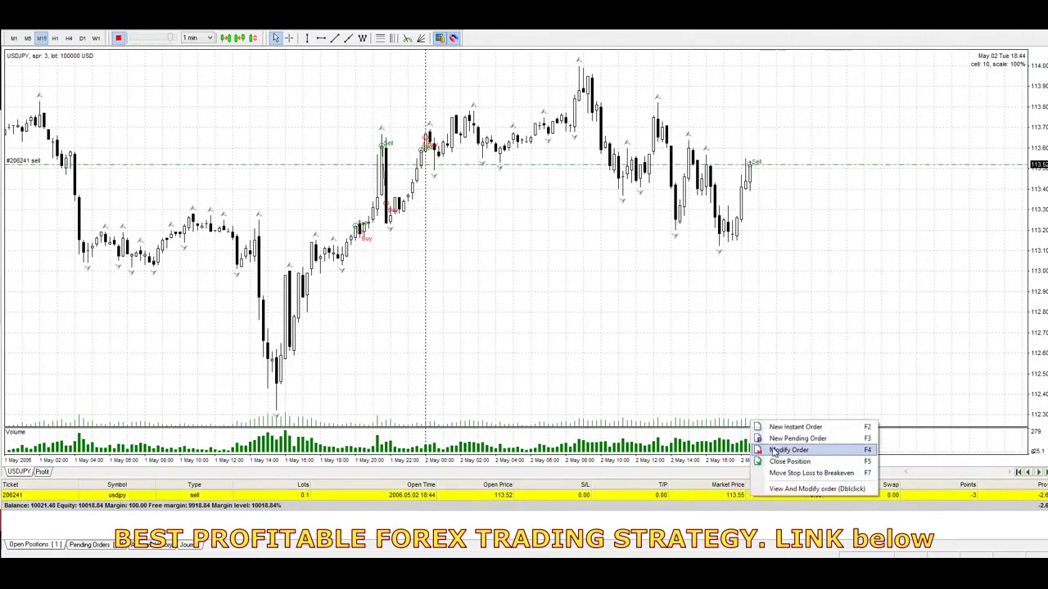
{"action": "left_click", "coordinate": [776, 452]}
{"action": "left_click_drag", "start_coordinate": [748, 143], "coordinate": [204, 154]}
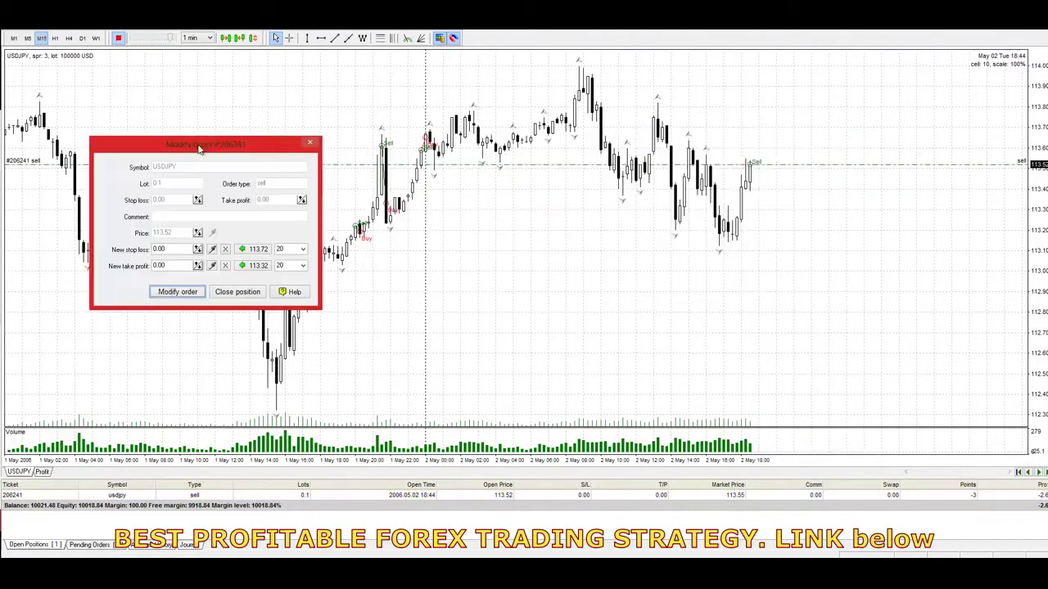
{"action": "left_click", "coordinate": [212, 249]}
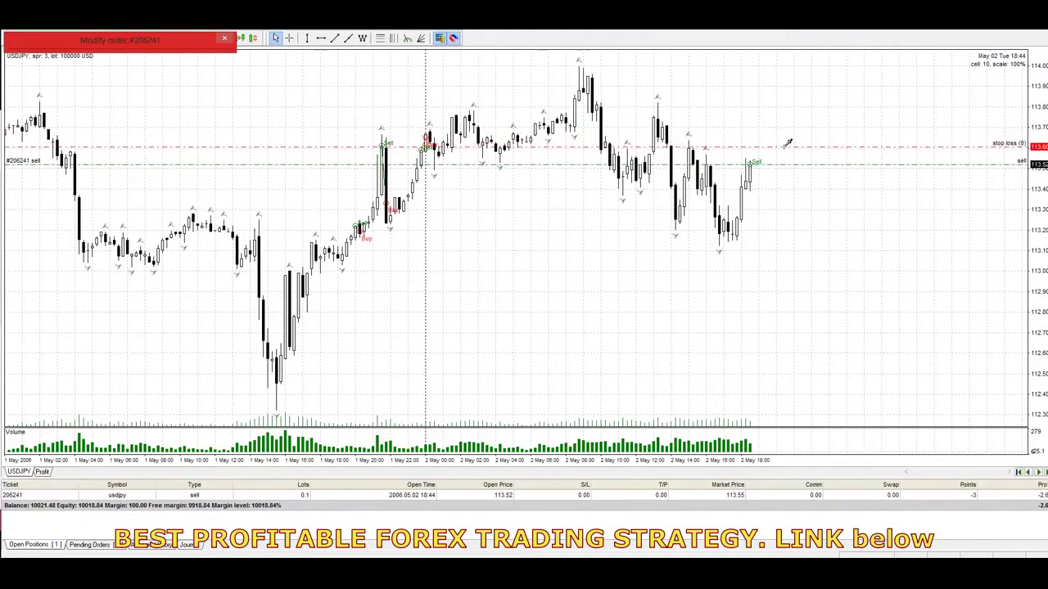
{"action": "left_click", "coordinate": [785, 149]}
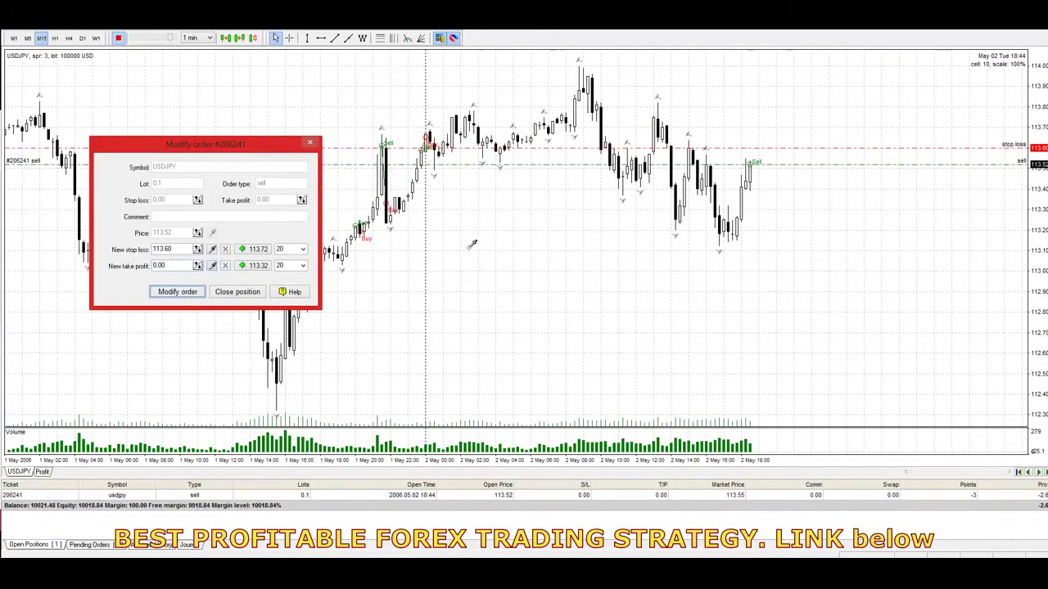
{"action": "left_click", "coordinate": [213, 267]}
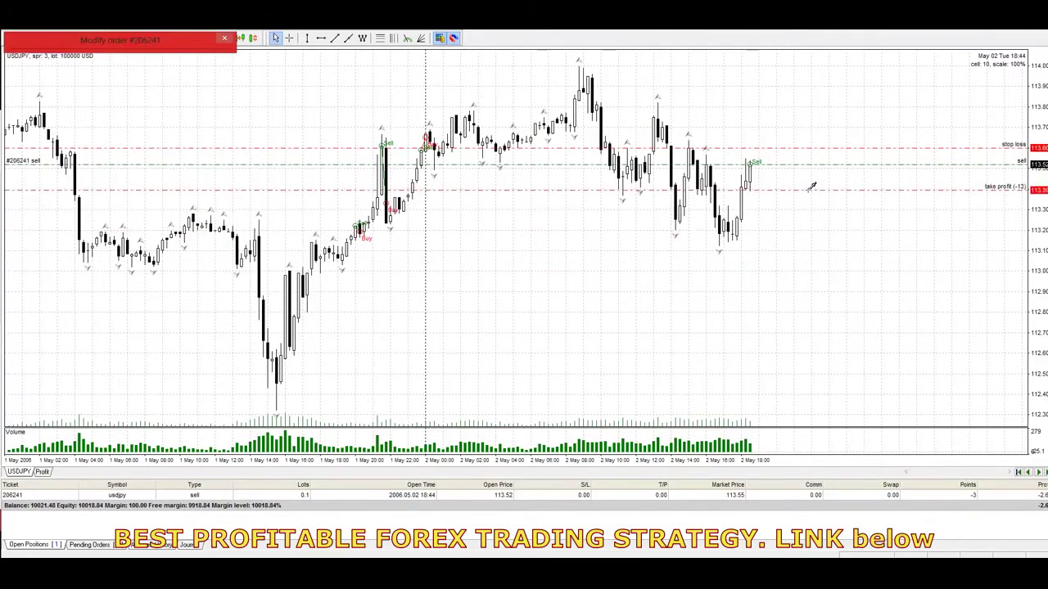
{"action": "left_click", "coordinate": [811, 186]}
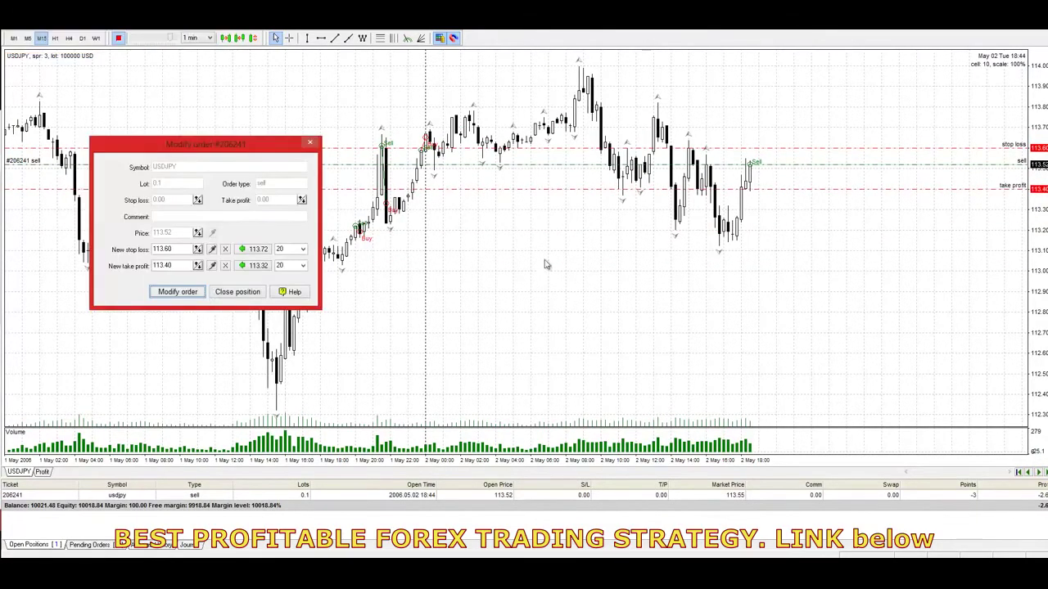
{"action": "left_click", "coordinate": [202, 293]}
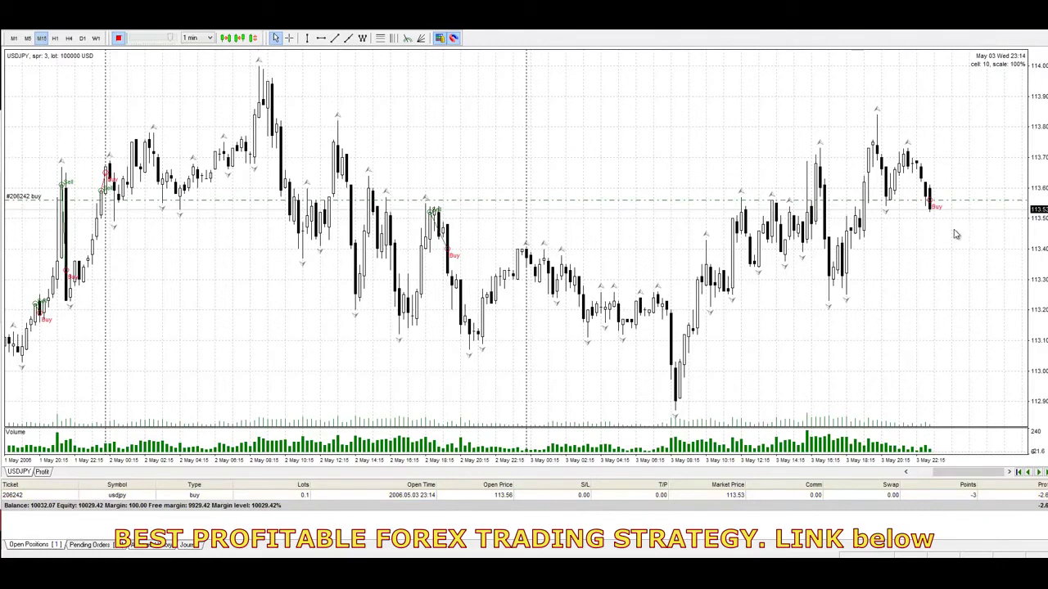
Pick a 113.73 take profit and 113.48 stop loss from the chart for the 113.56 buy
{"action": "left_click", "coordinate": [921, 495]}
{"action": "right_click", "coordinate": [921, 495]}
{"action": "left_click", "coordinate": [951, 446]}
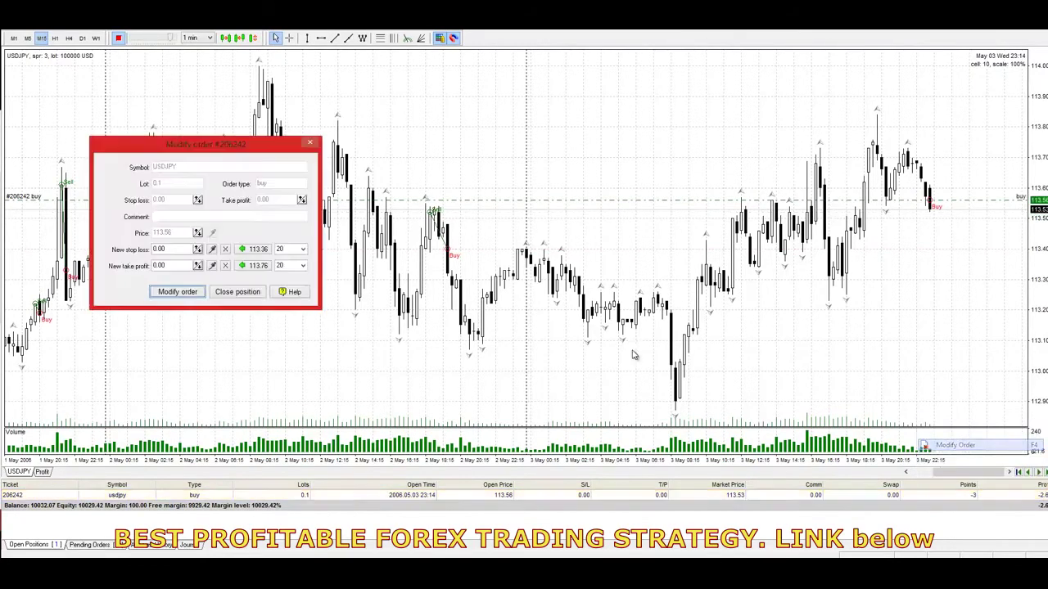
{"action": "left_click", "coordinate": [216, 262]}
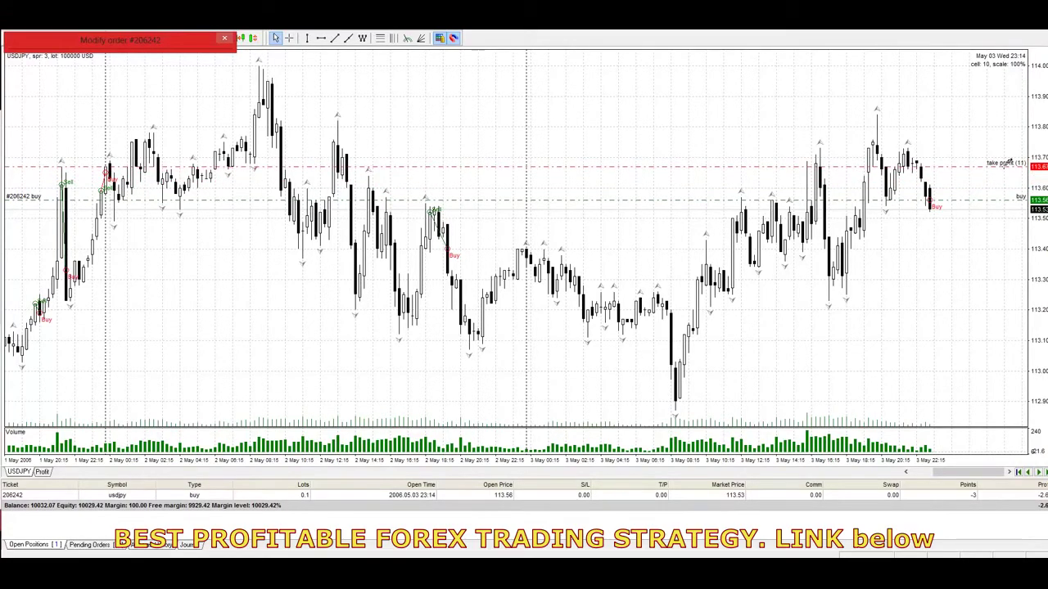
{"action": "key", "text": "Escape"}
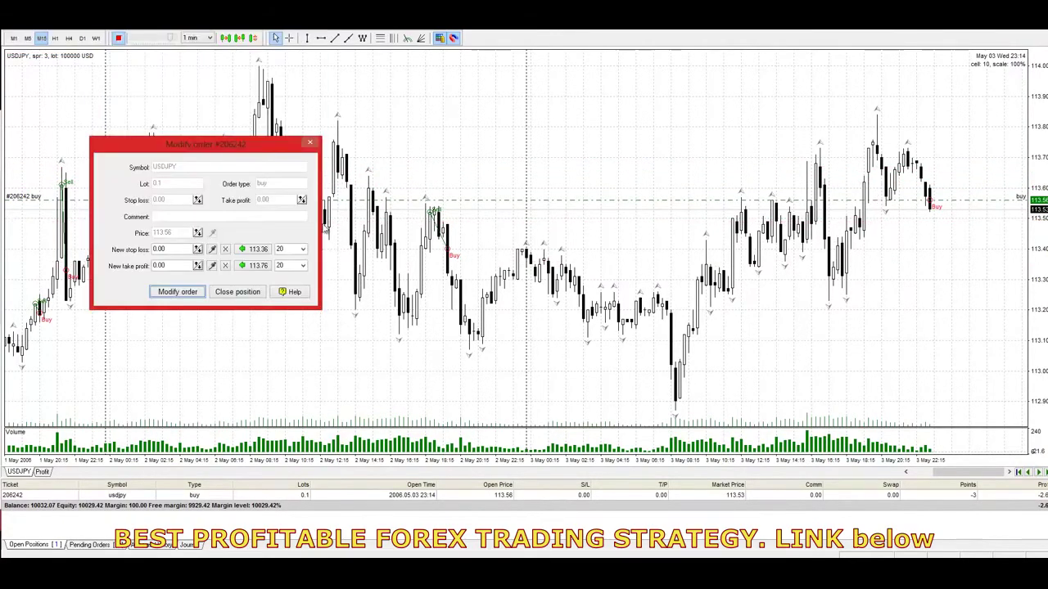
{"action": "left_click", "coordinate": [213, 265]}
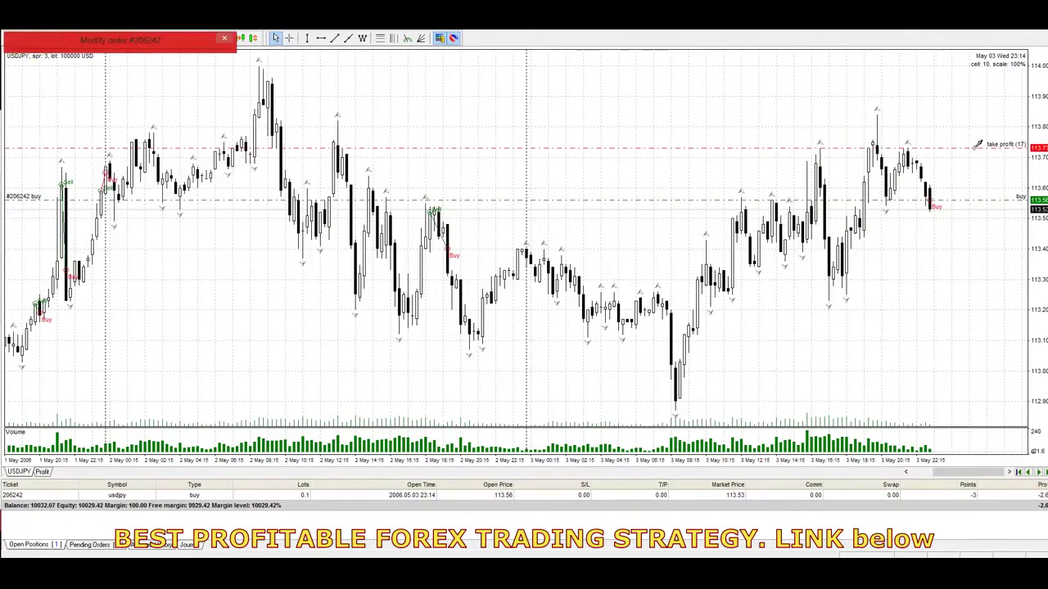
{"action": "left_click", "coordinate": [975, 152]}
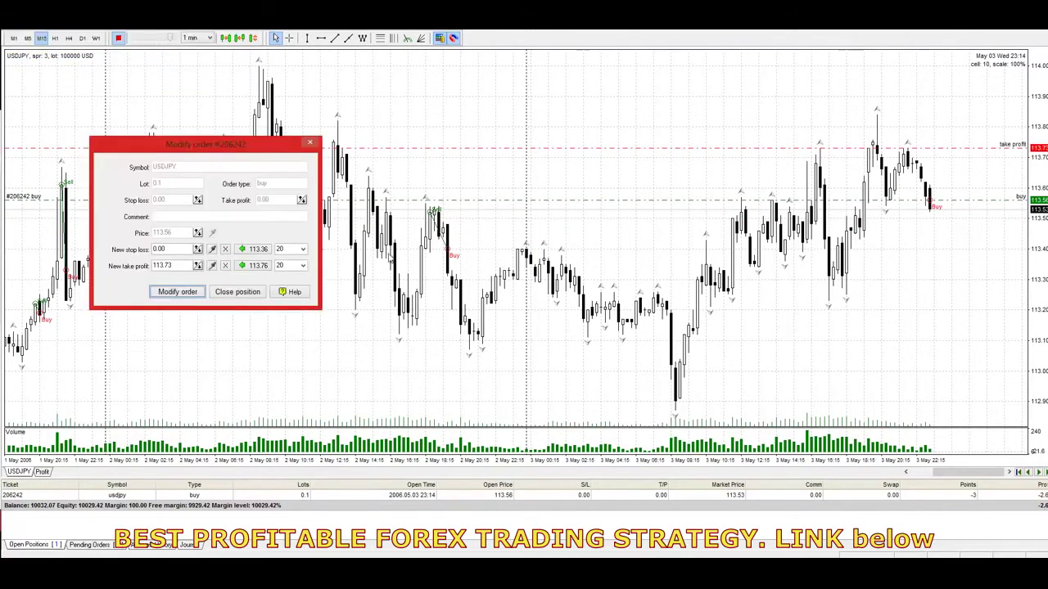
{"action": "left_click", "coordinate": [220, 254]}
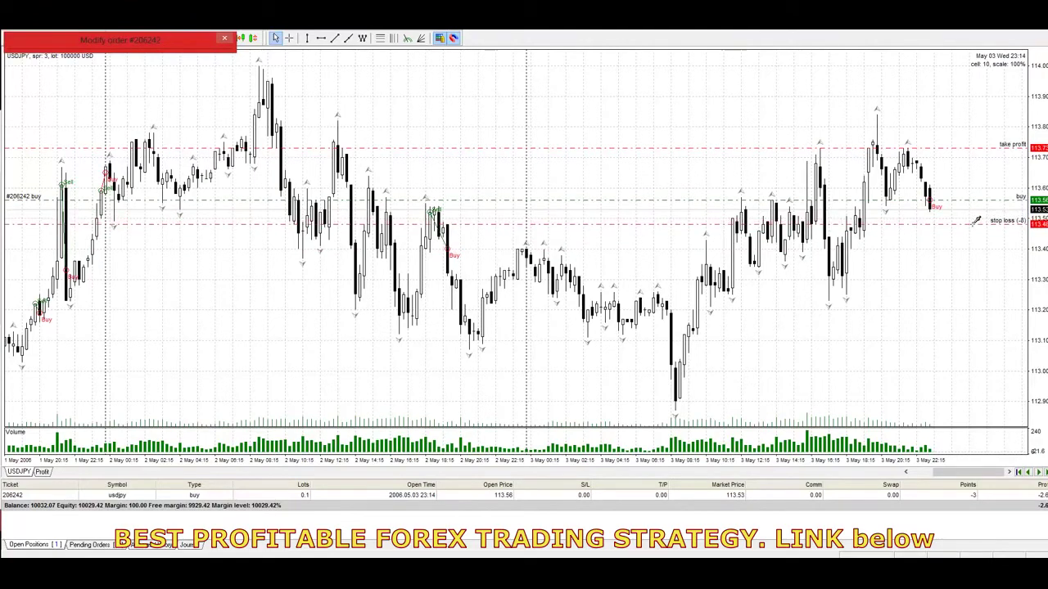
{"action": "left_click", "coordinate": [976, 221]}
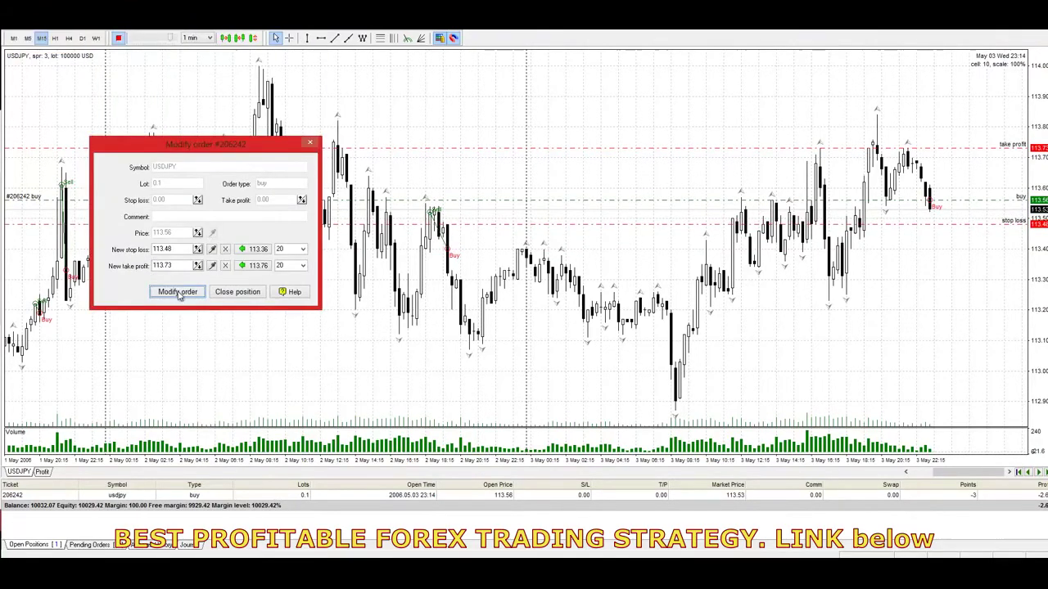
{"action": "left_click", "coordinate": [175, 292]}
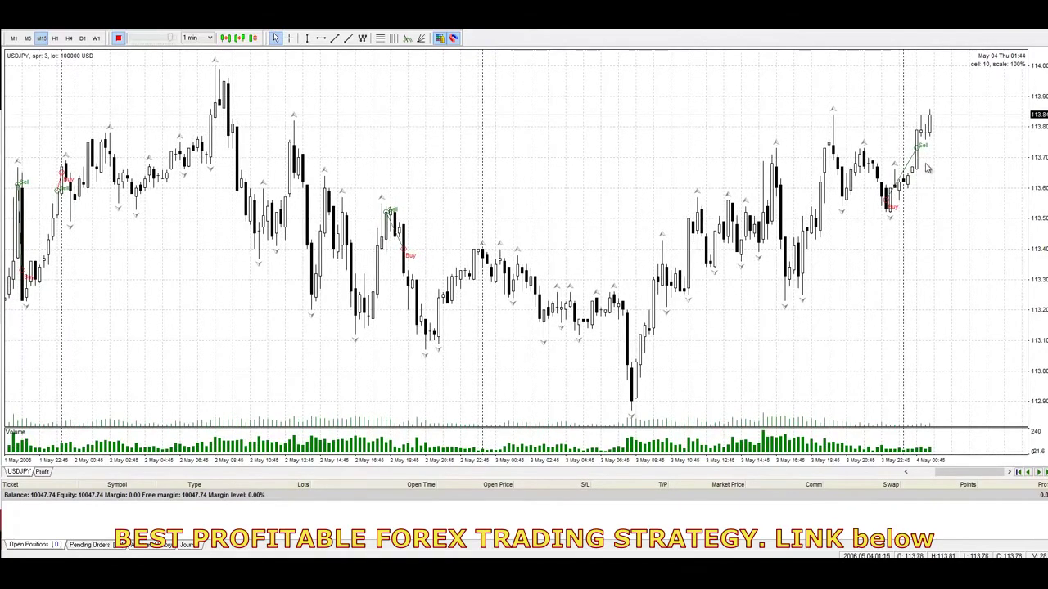
Read price and time with the crosshair as the test runs past the buy's close
{"action": "key", "text": "ctrl+f"}
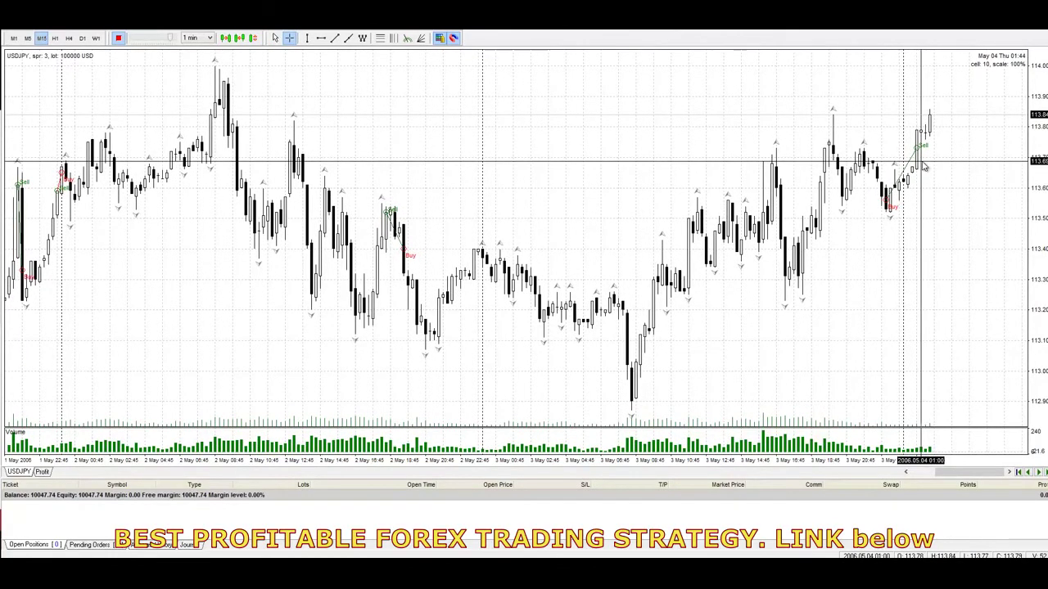
{"action": "key", "text": "Escape"}
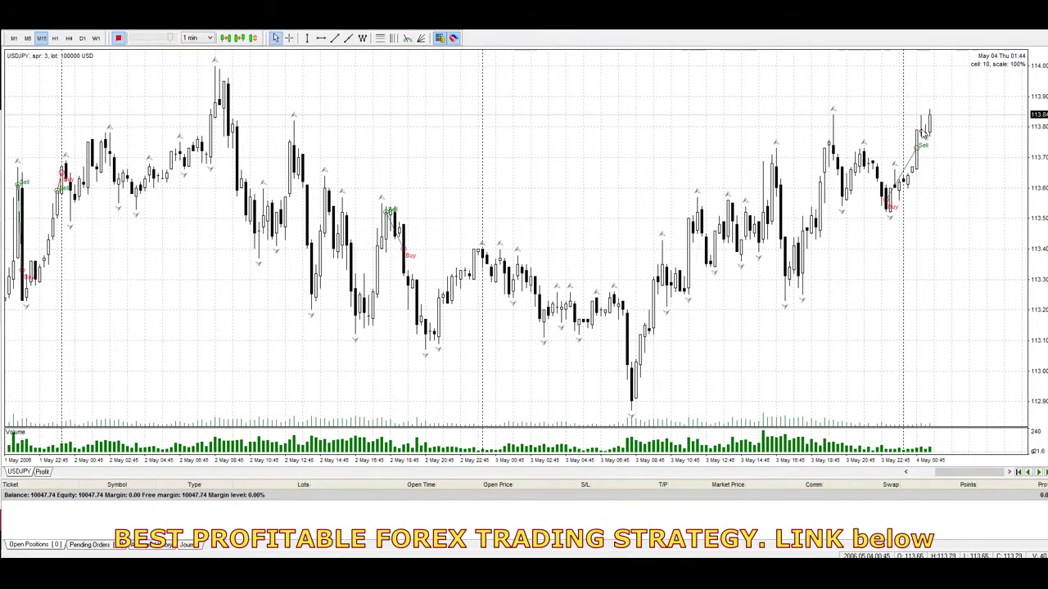
{"action": "middle_click", "coordinate": [929, 135]}
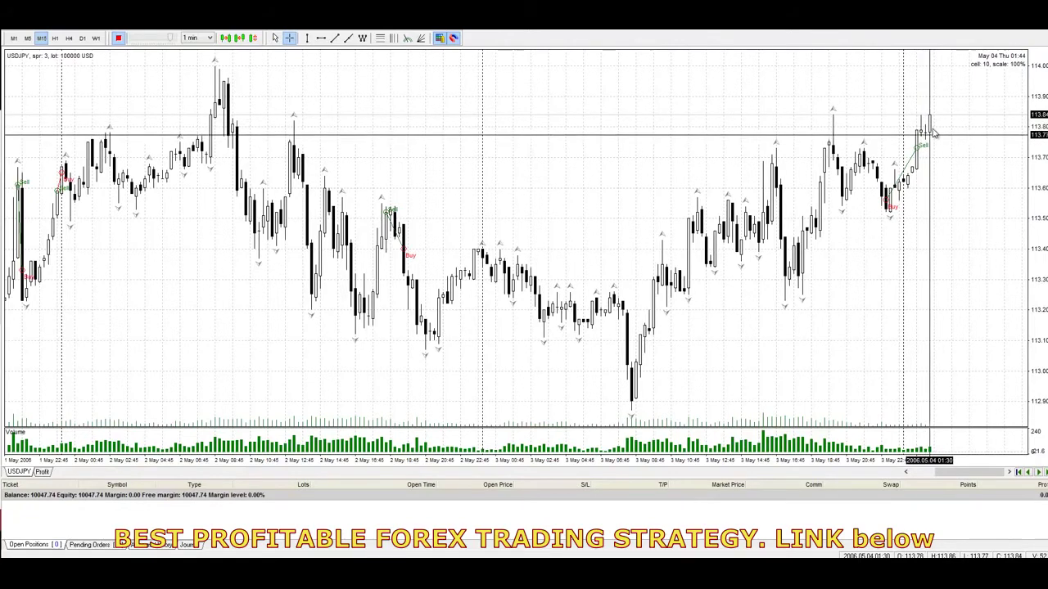
{"action": "middle_click", "coordinate": [928, 123]}
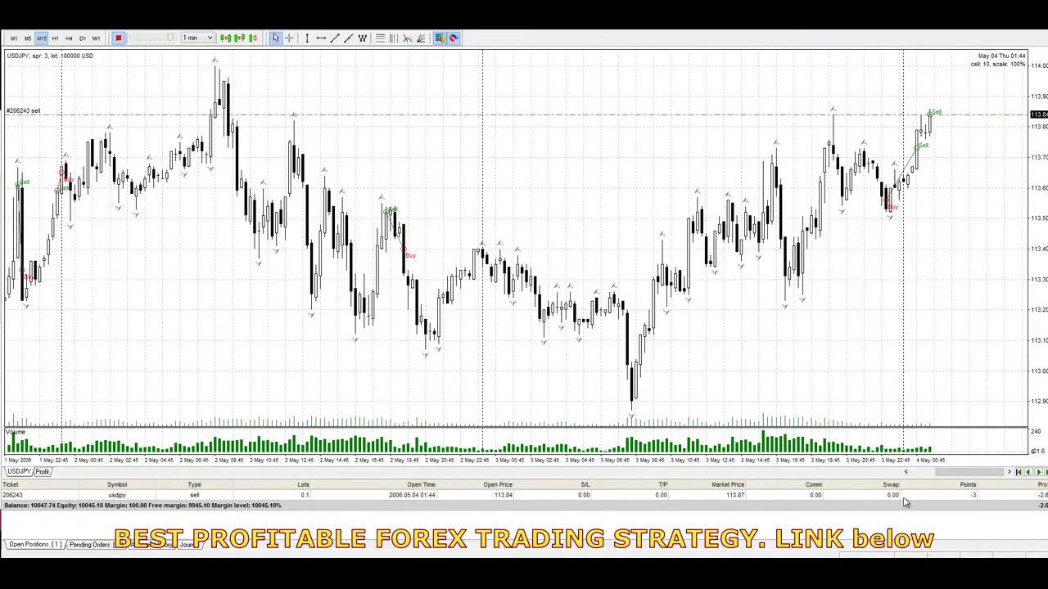
Pick a 113.75 take profit and a stop loss near 113.89 from the chart for the 113.84 sell
{"action": "left_click", "coordinate": [905, 498]}
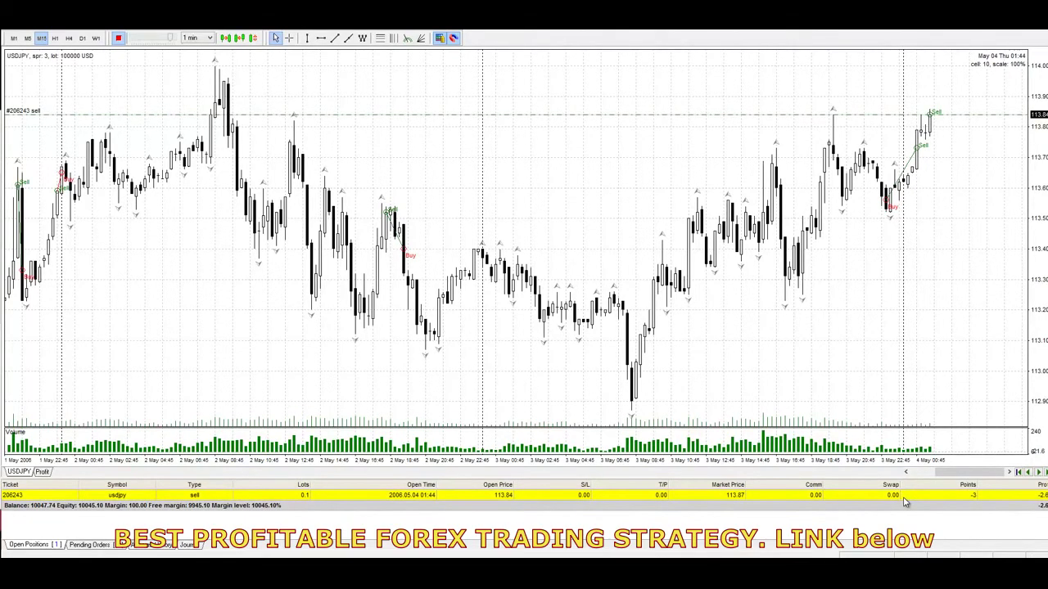
{"action": "right_click", "coordinate": [906, 501]}
{"action": "left_click", "coordinate": [925, 453]}
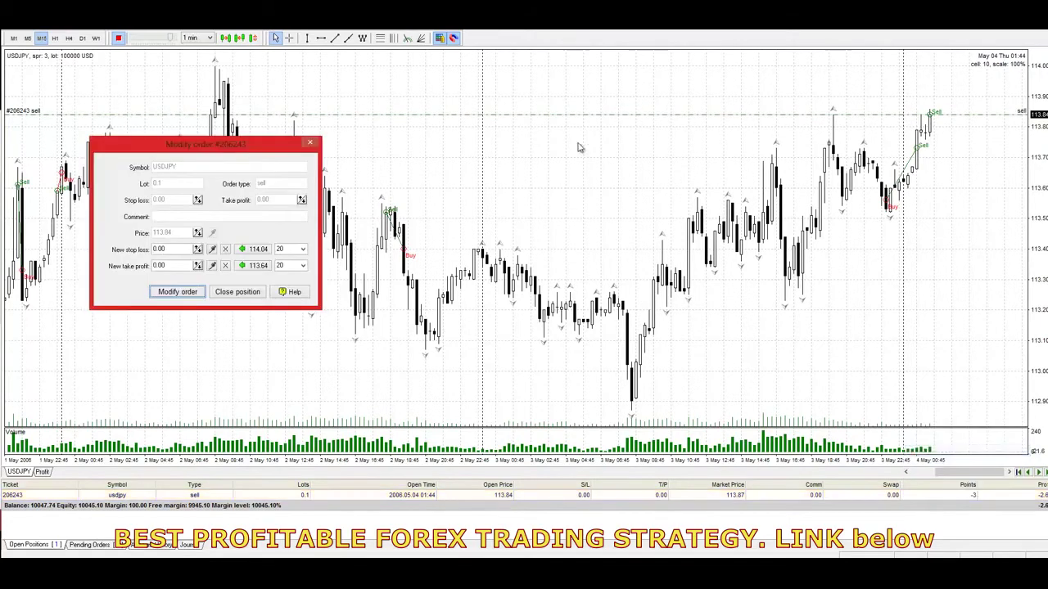
{"action": "left_click", "coordinate": [214, 266]}
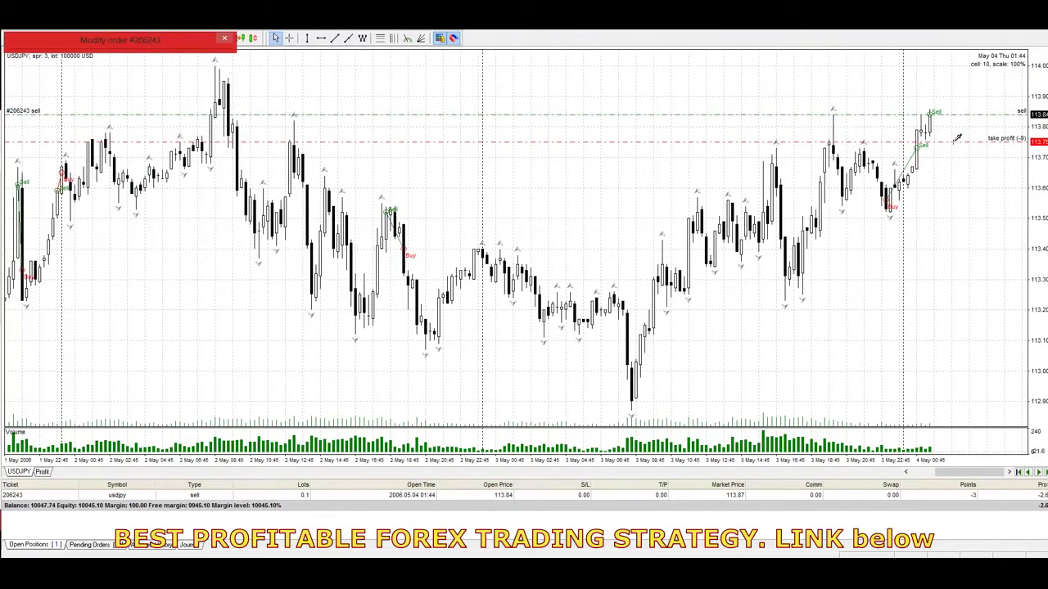
{"action": "left_click", "coordinate": [956, 139]}
{"action": "left_click", "coordinate": [215, 253]}
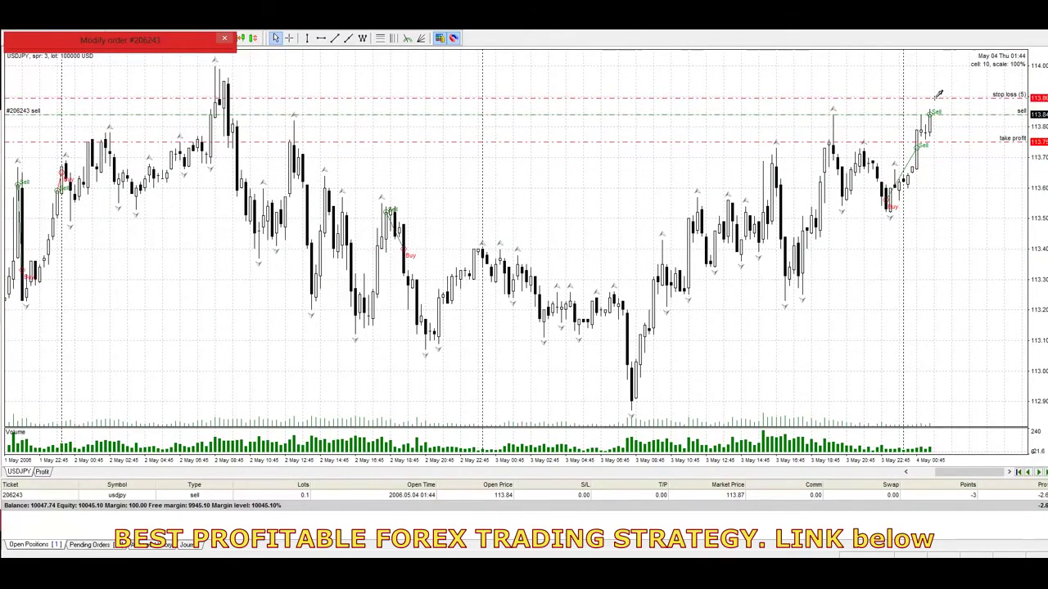
{"action": "left_click", "coordinate": [939, 96]}
Dismiss the incorrect stop loss error, enter 6 points so stop loss reads 113.90, and apply
{"action": "left_click", "coordinate": [154, 293]}
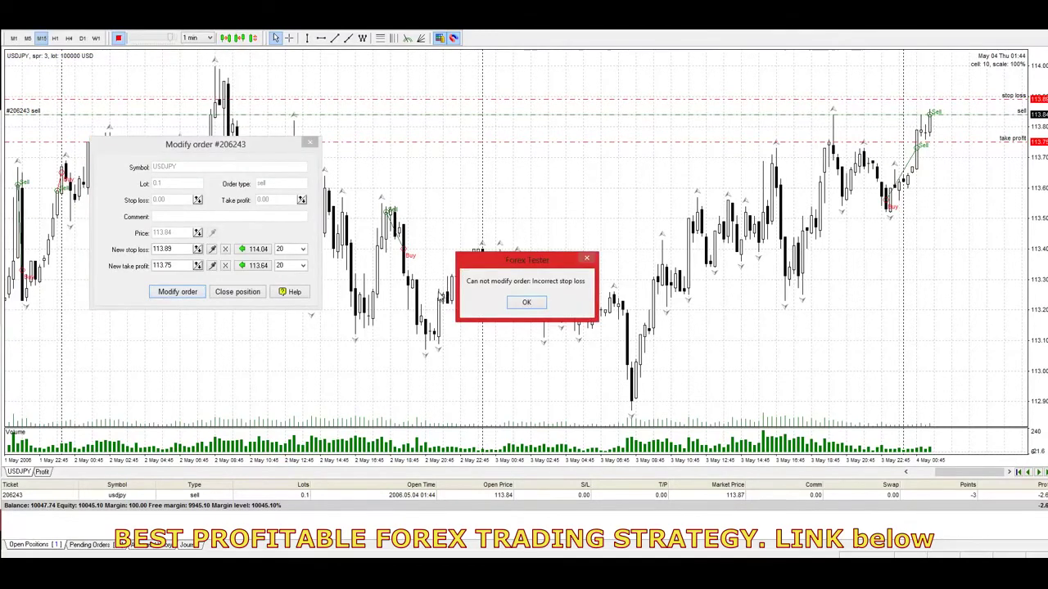
{"action": "left_click", "coordinate": [527, 303]}
{"action": "left_click", "coordinate": [254, 249]}
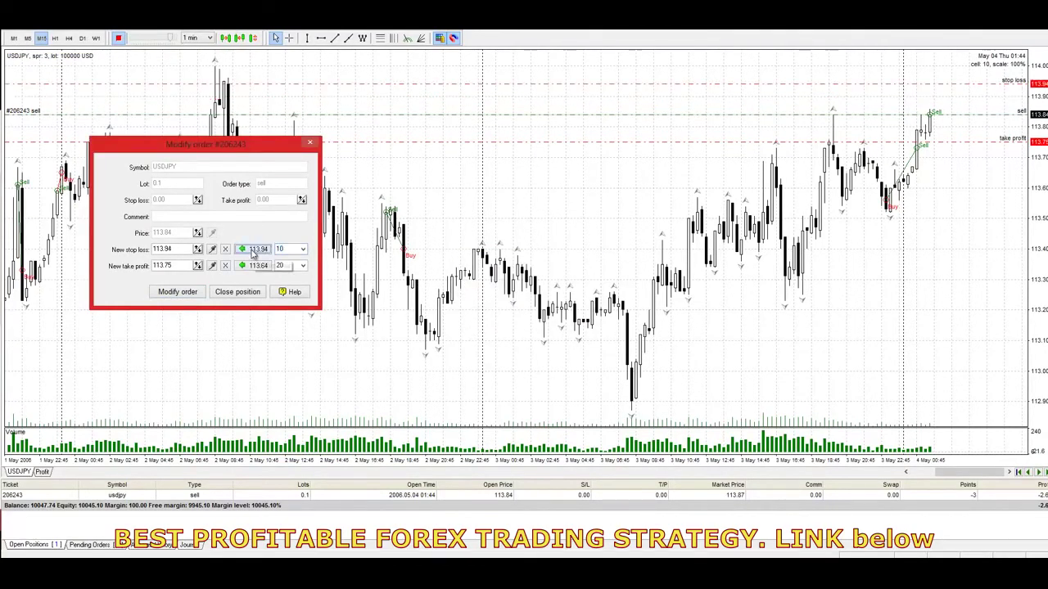
{"action": "scroll", "coordinate": [253, 254], "scroll_direction": "up", "scroll_amount": 5}
{"action": "left_click", "coordinate": [253, 250]}
{"action": "double_click", "coordinate": [294, 249]}
{"action": "type", "text": "6"}
{"action": "left_click", "coordinate": [260, 250]}
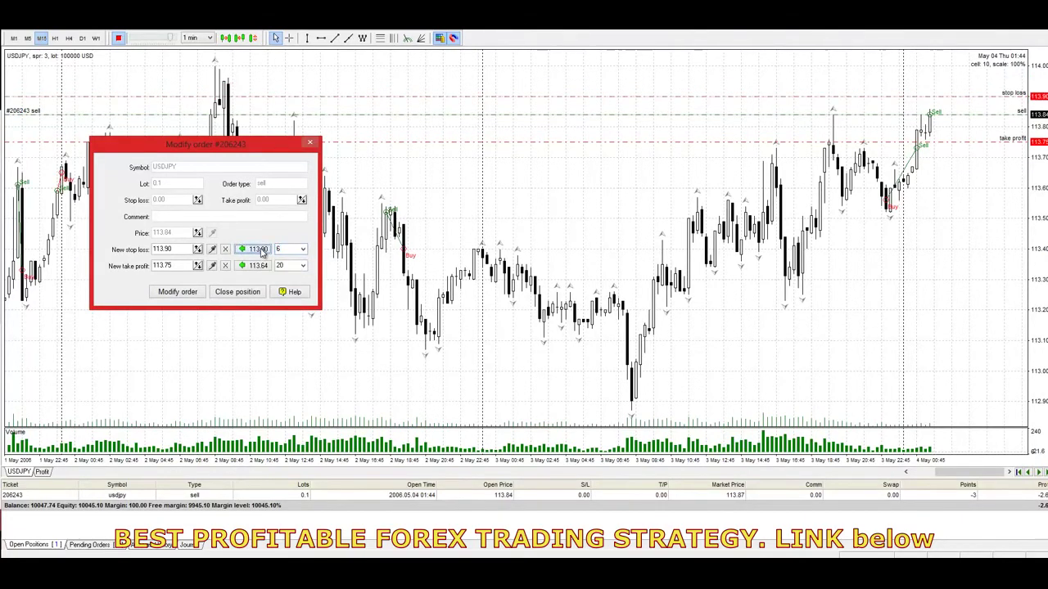
{"action": "left_click", "coordinate": [177, 292]}
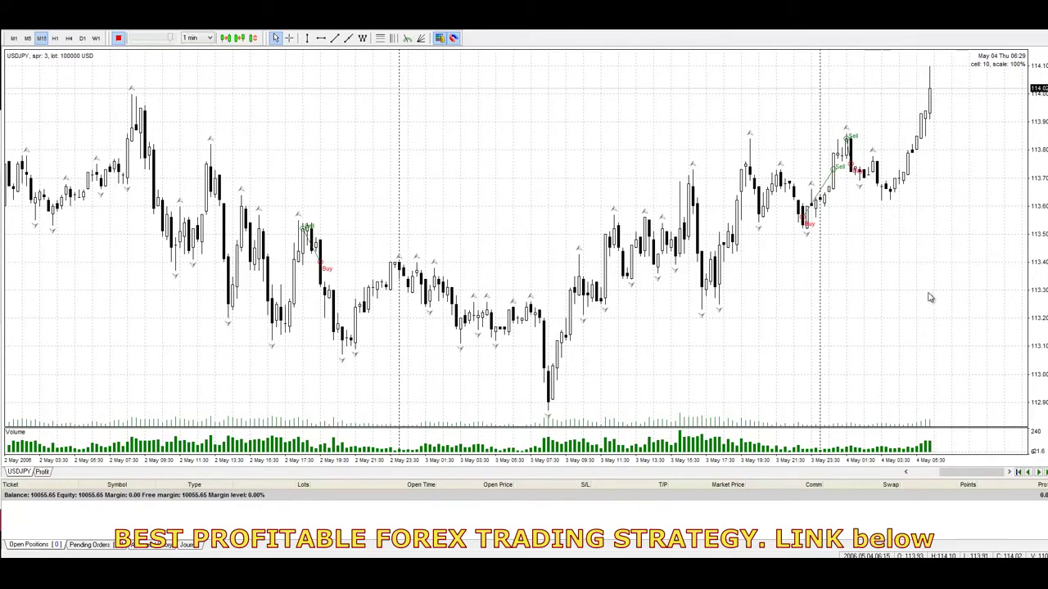
Modify the 114.02 USDJPY sell order: take profit at 113.89 from the chart, stop loss at 114.12
{"action": "right_click", "coordinate": [876, 501]}
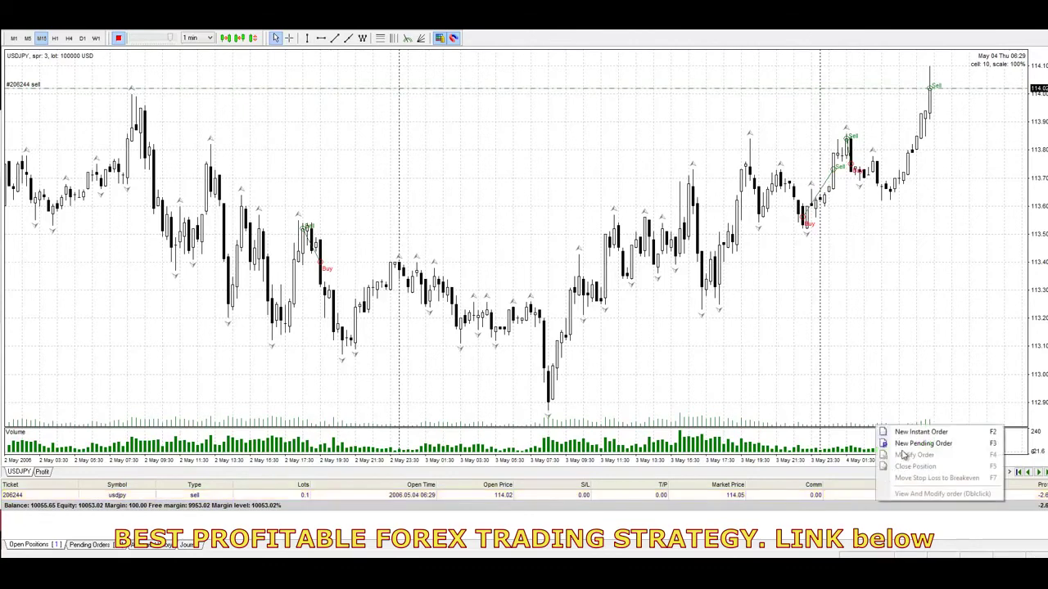
{"action": "right_click", "coordinate": [832, 492]}
{"action": "left_click", "coordinate": [867, 445]}
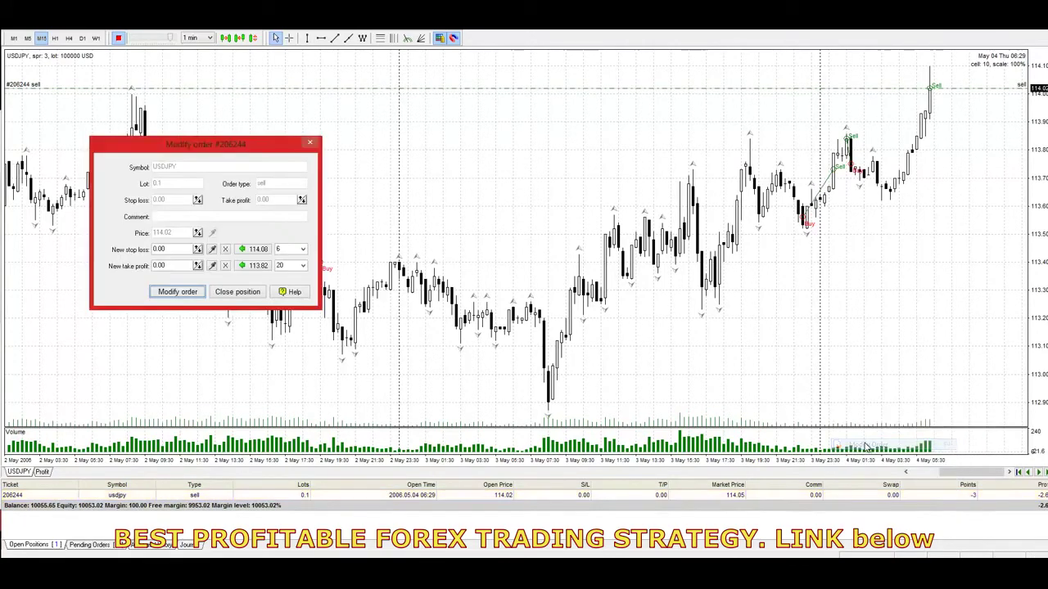
{"action": "left_click", "coordinate": [212, 265]}
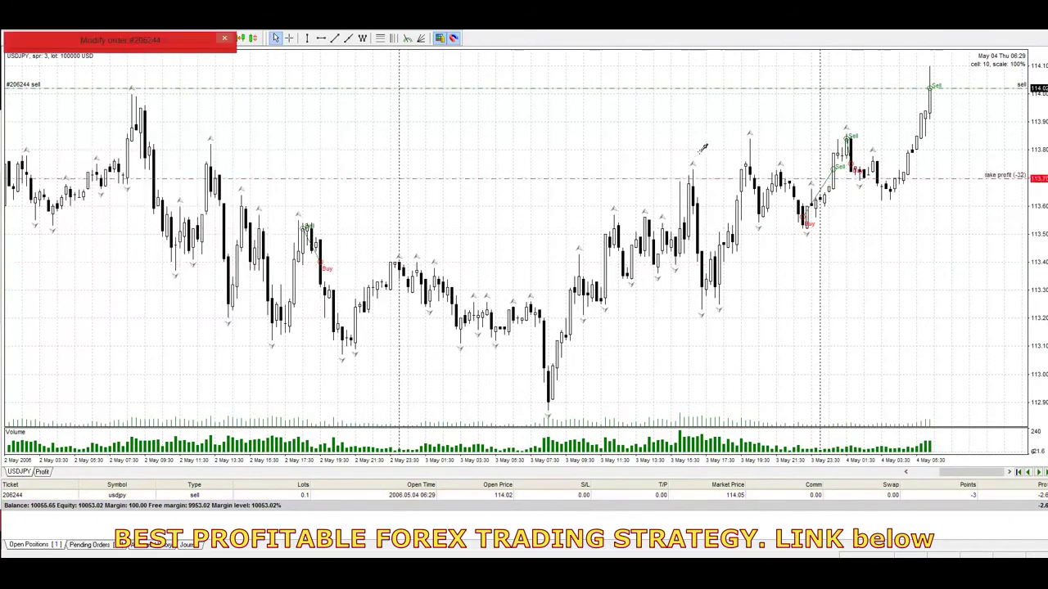
{"action": "left_click", "coordinate": [952, 123]}
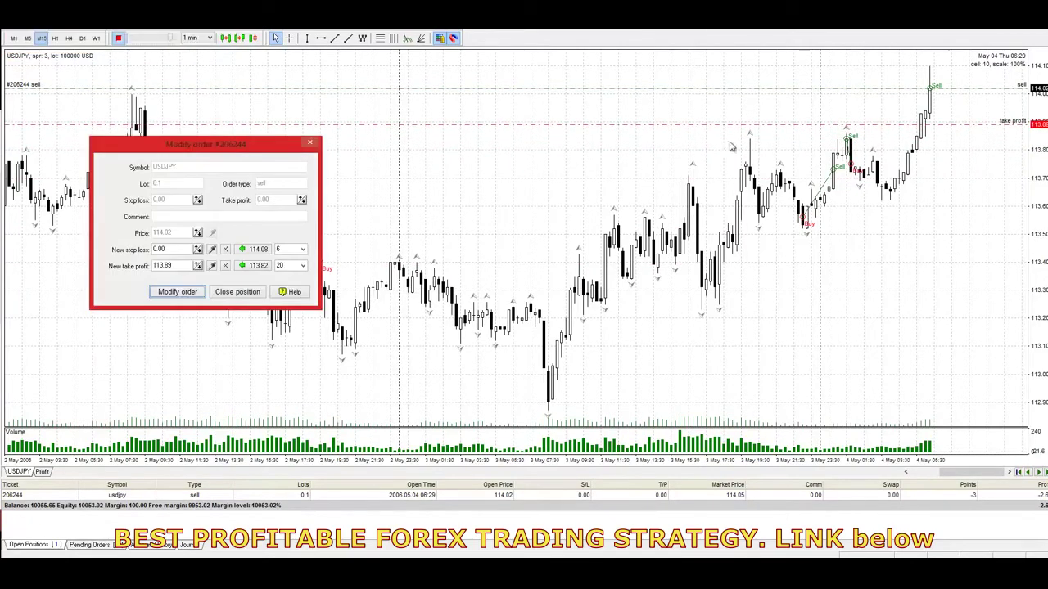
{"action": "left_click_drag", "start_coordinate": [783, 54], "coordinate": [866, 56]}
{"action": "left_click", "coordinate": [196, 293]}
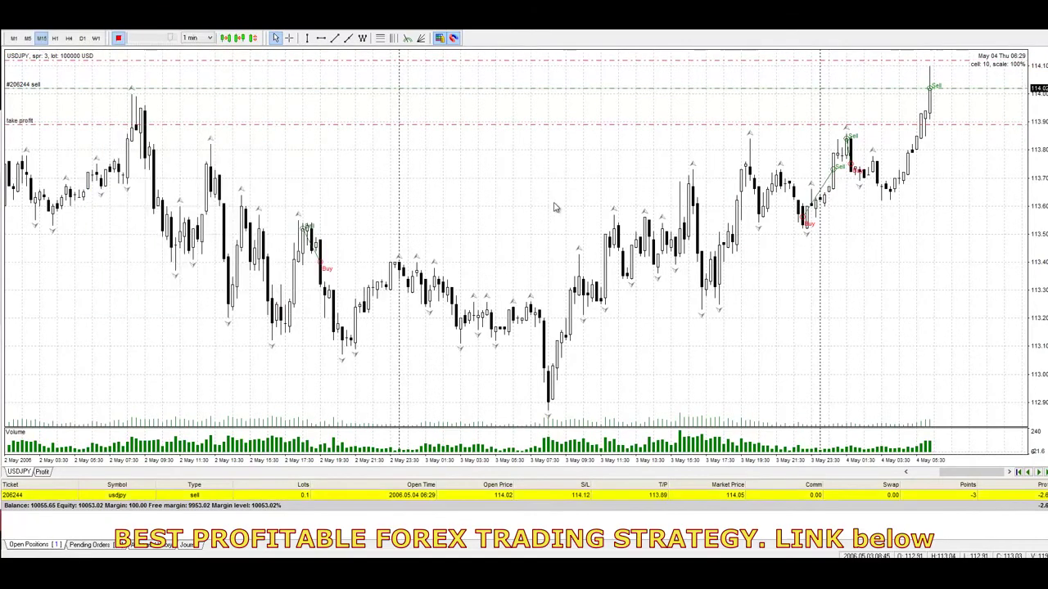